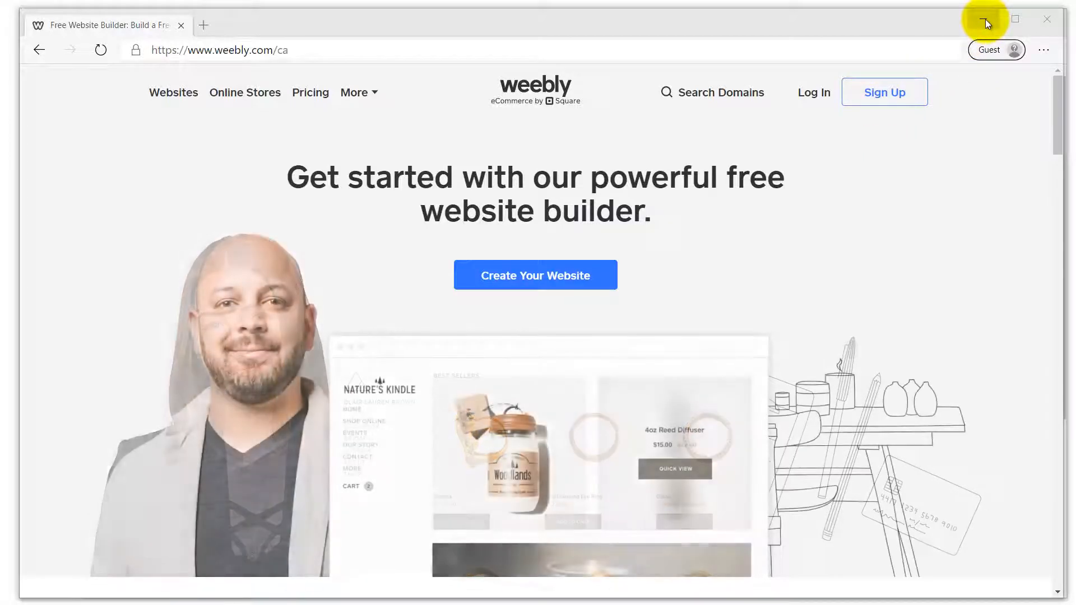
Step: Minimize the guest window and choose Add site from the dashboard's site list
{"action": "left_click", "coordinate": [984, 19]}
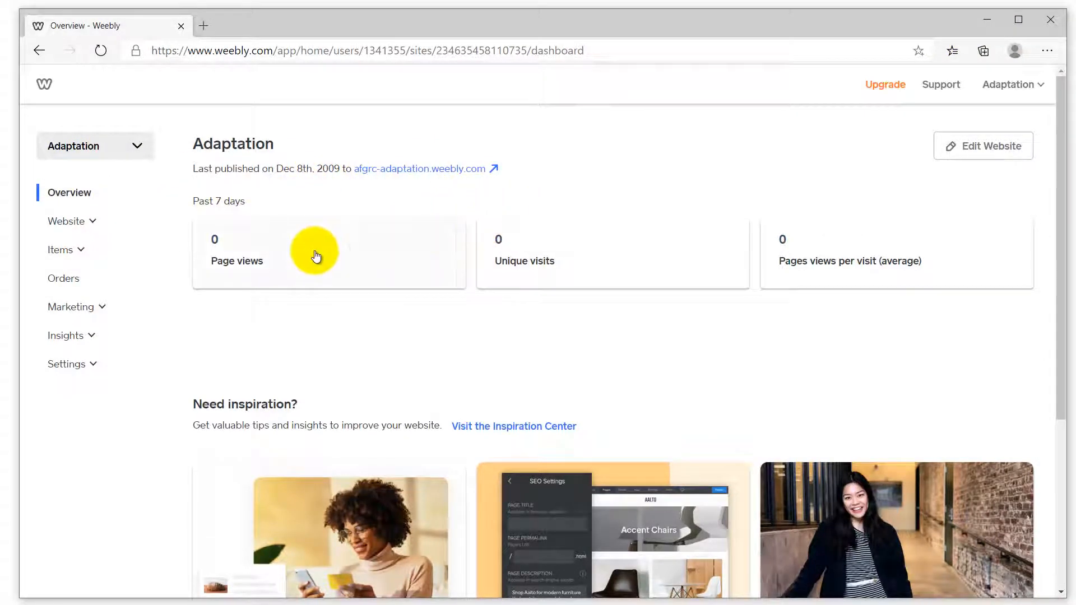
{"action": "left_click", "coordinate": [137, 148]}
{"action": "scroll", "coordinate": [96, 492], "scroll_direction": "down", "scroll_amount": 10}
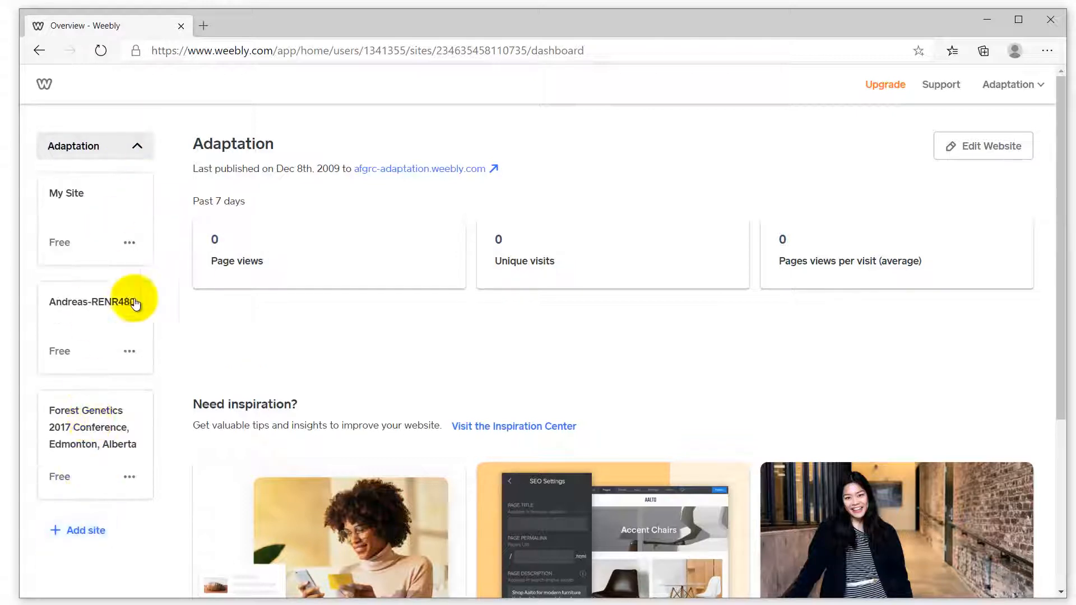
{"action": "left_click", "coordinate": [88, 534]}
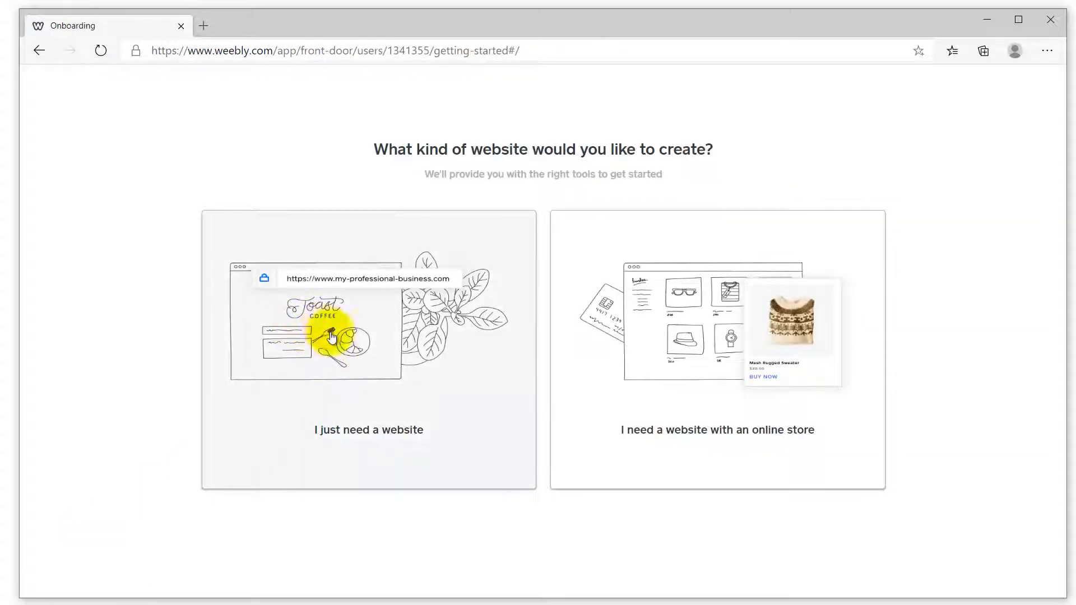
Step: Create a plain website from the Explore 14K mountain theme in the Other category and start editing
{"action": "left_click", "coordinate": [346, 356]}
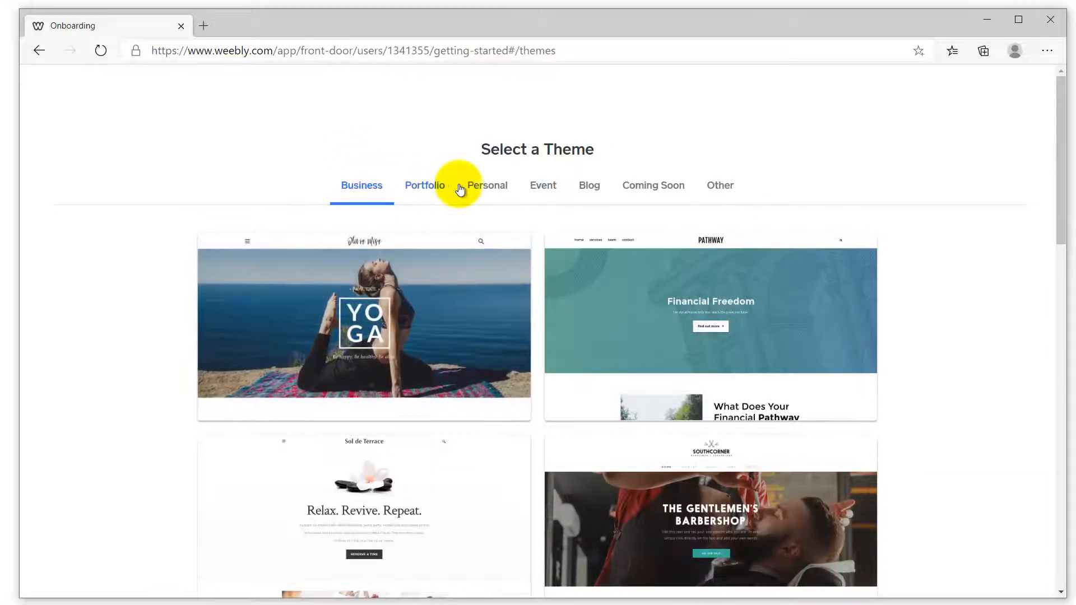
{"action": "left_click", "coordinate": [729, 190]}
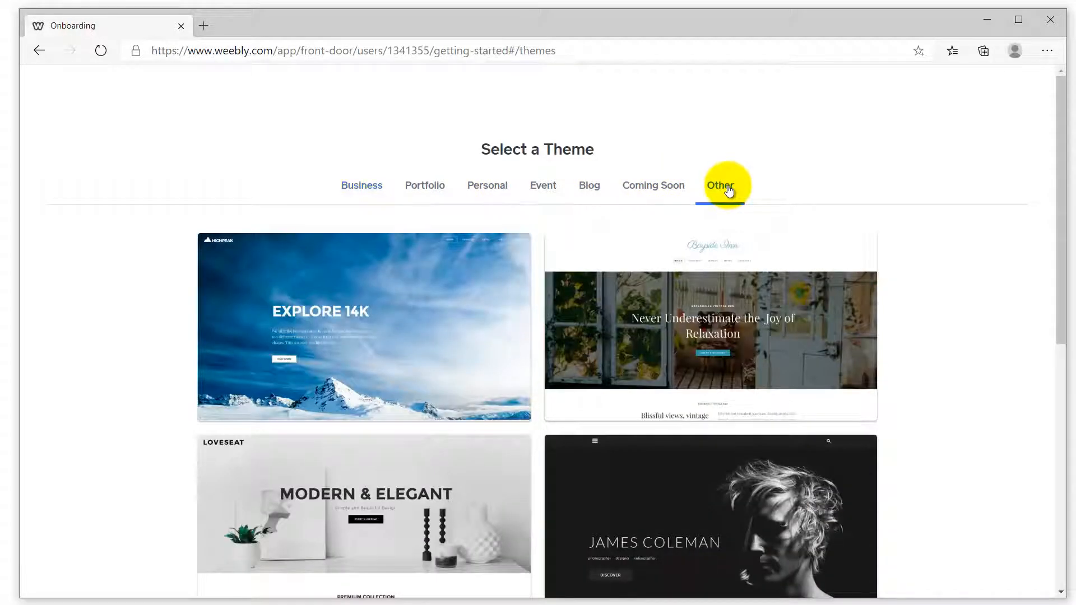
{"action": "left_click", "coordinate": [289, 286]}
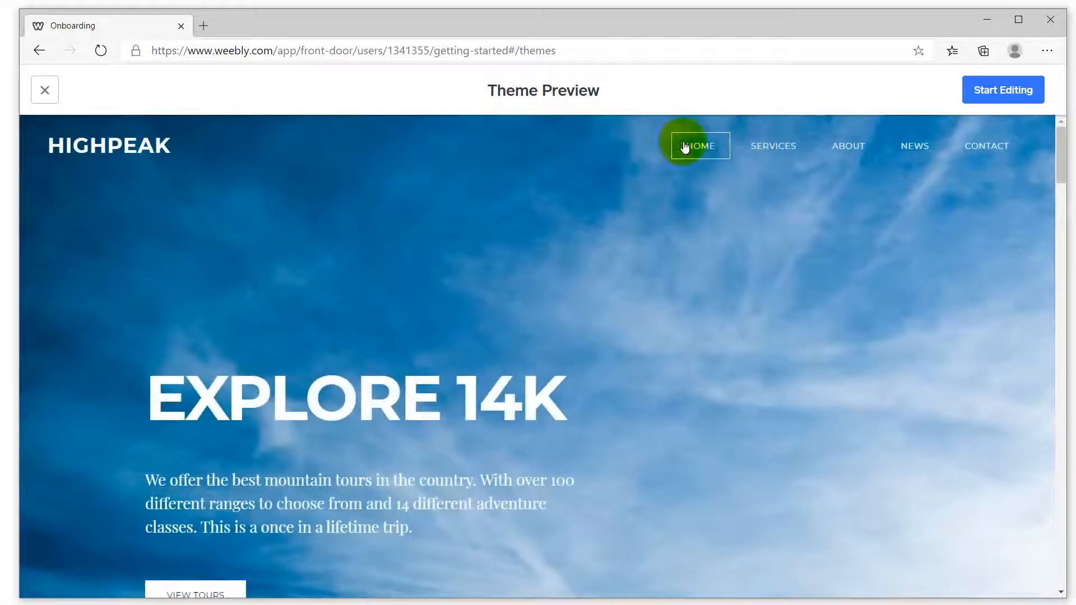
{"action": "left_click", "coordinate": [1004, 91]}
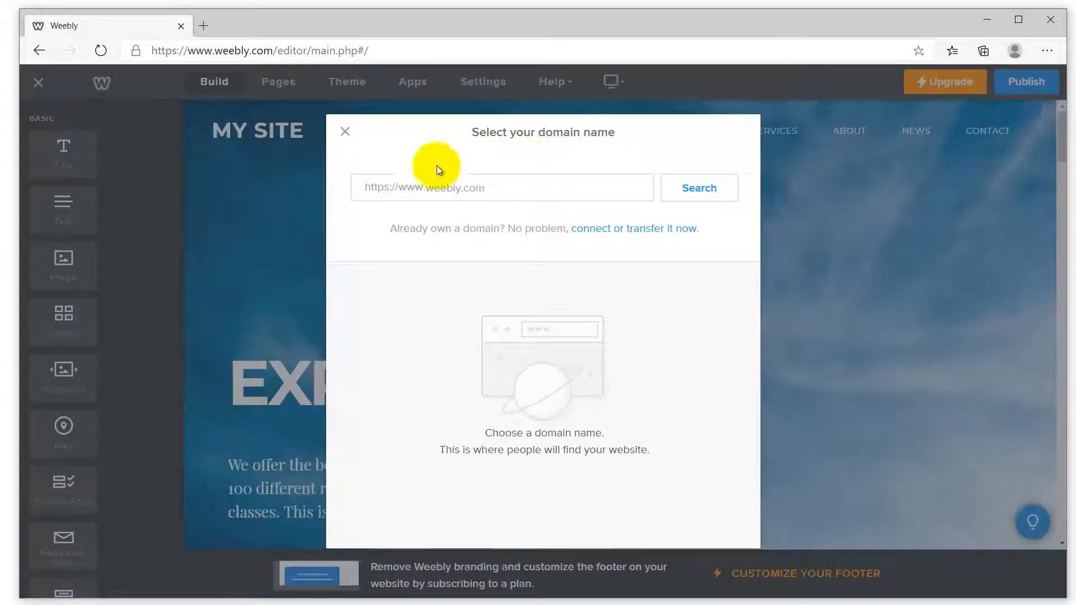
Step: Dismiss the domain-name prompt and scroll through the Explore 14K mountain home page
{"action": "left_click", "coordinate": [346, 133]}
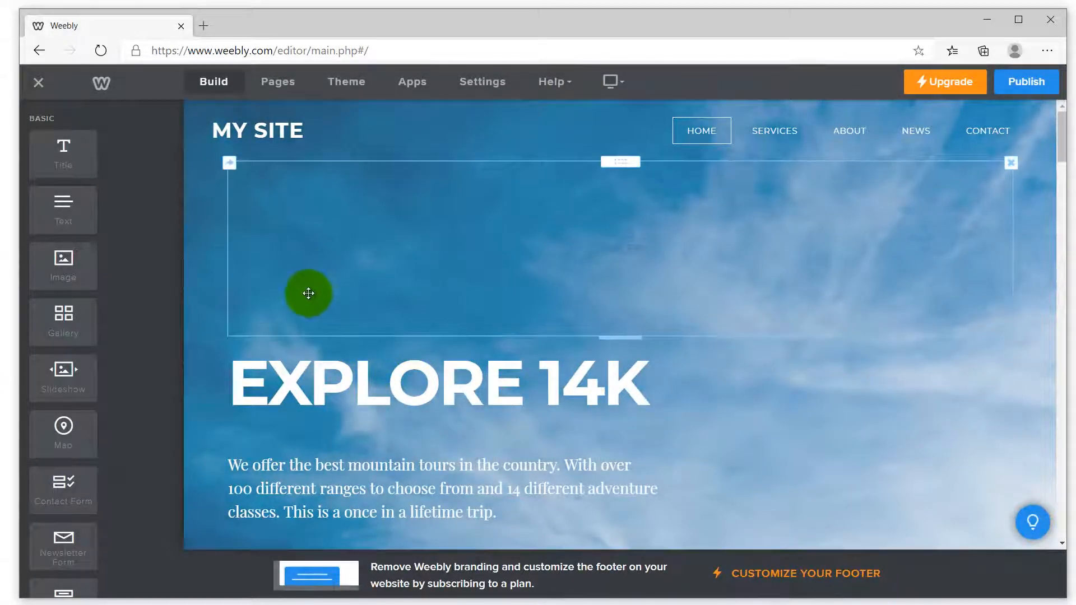
{"action": "scroll", "coordinate": [490, 436], "scroll_direction": "down", "scroll_amount": 10}
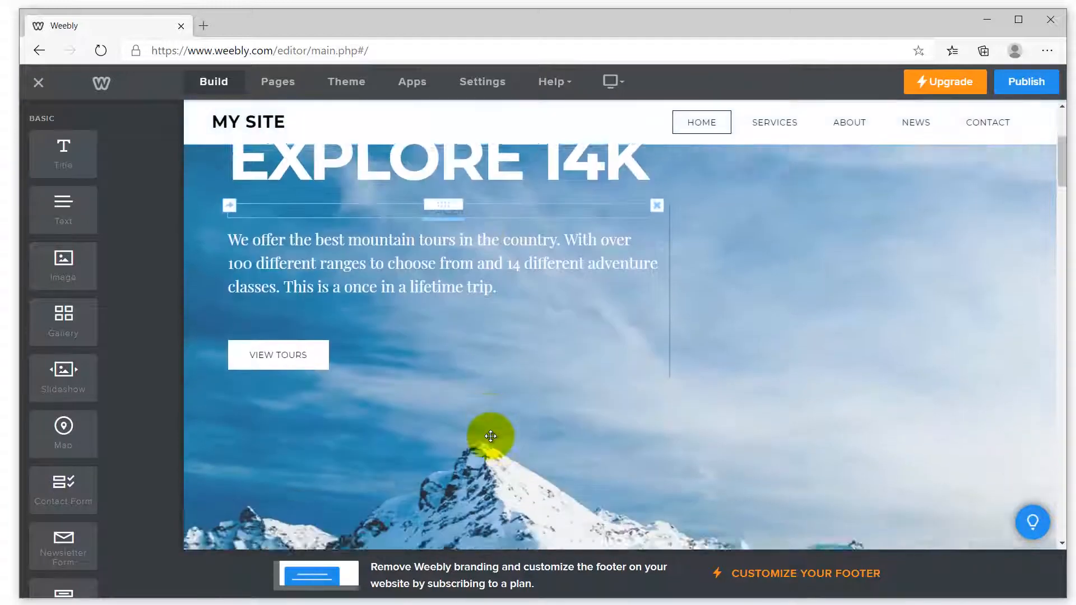
{"action": "scroll", "coordinate": [490, 435], "scroll_direction": "down", "scroll_amount": 15}
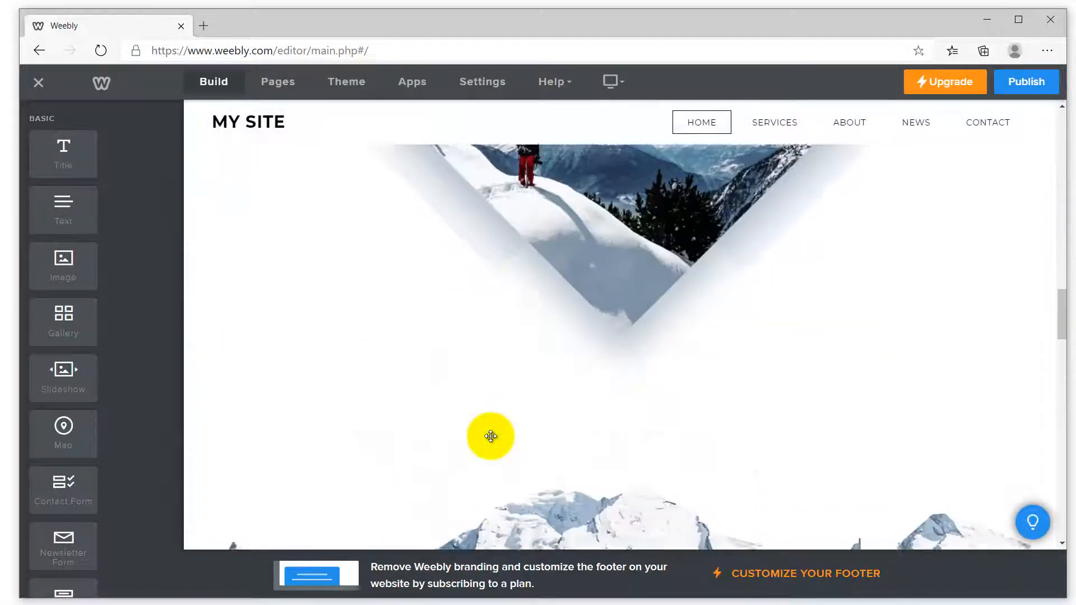
{"action": "scroll", "coordinate": [490, 436], "scroll_direction": "down", "scroll_amount": 5}
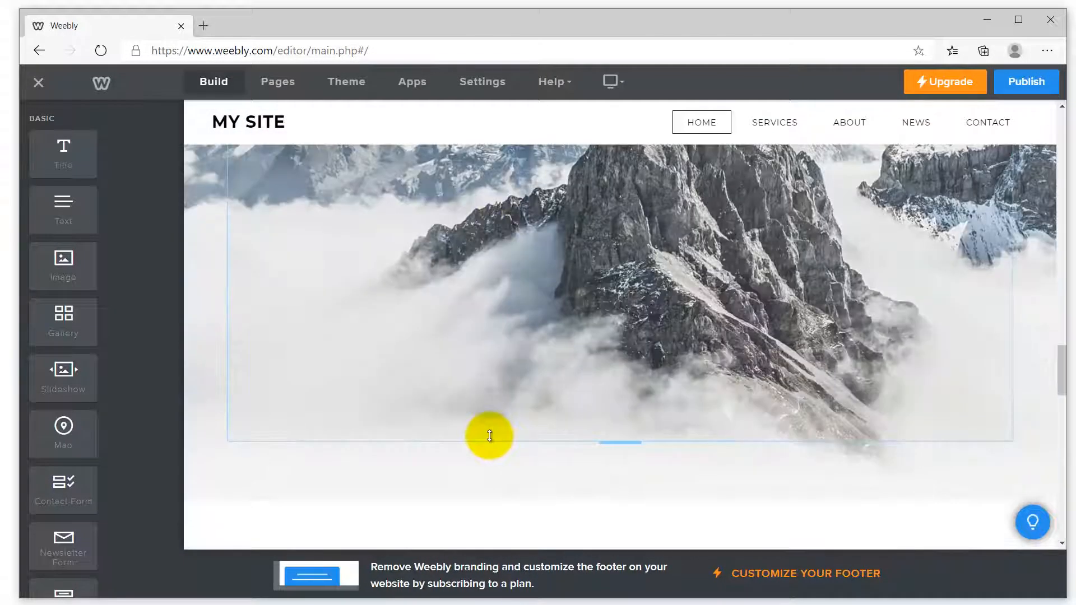
{"action": "scroll", "coordinate": [487, 436], "scroll_direction": "up", "scroll_amount": 5}
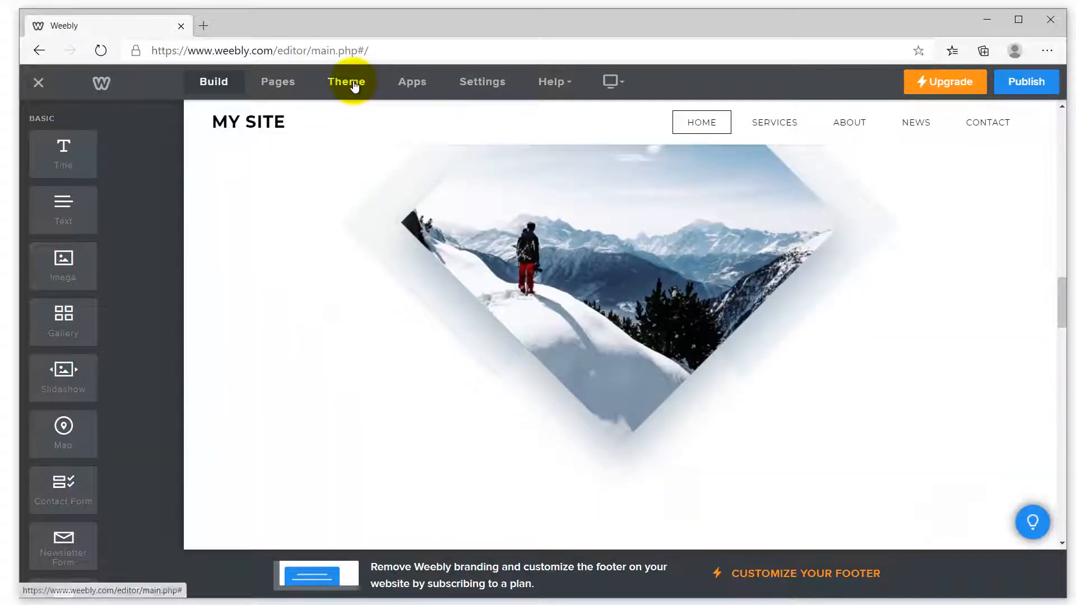
Step: Browse the Other themes, reveal the old themes and preview the Dusk theme
{"action": "left_click", "coordinate": [354, 83]}
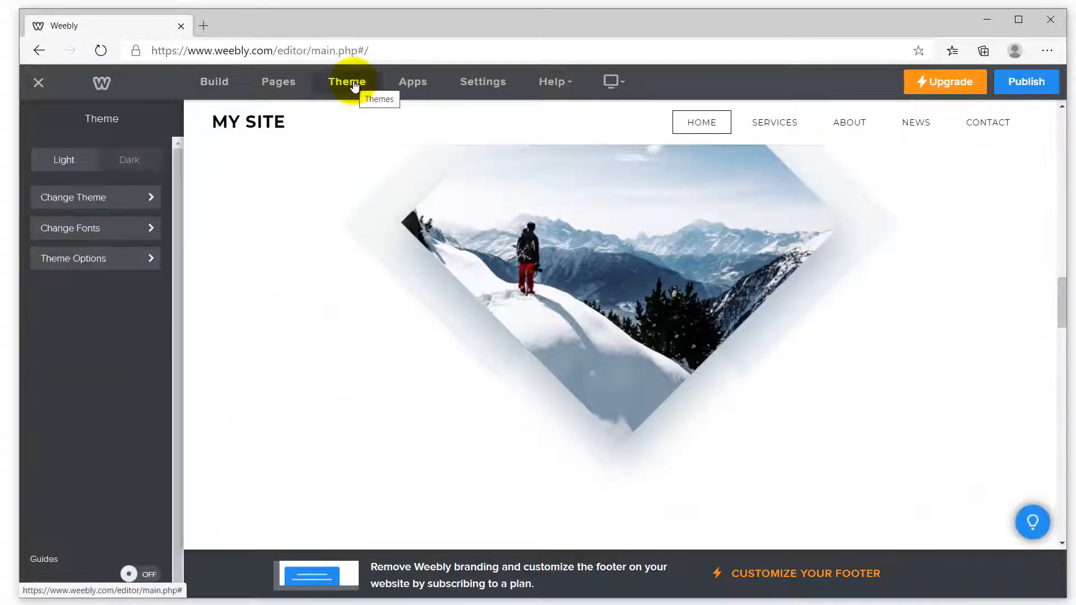
{"action": "left_click", "coordinate": [102, 200]}
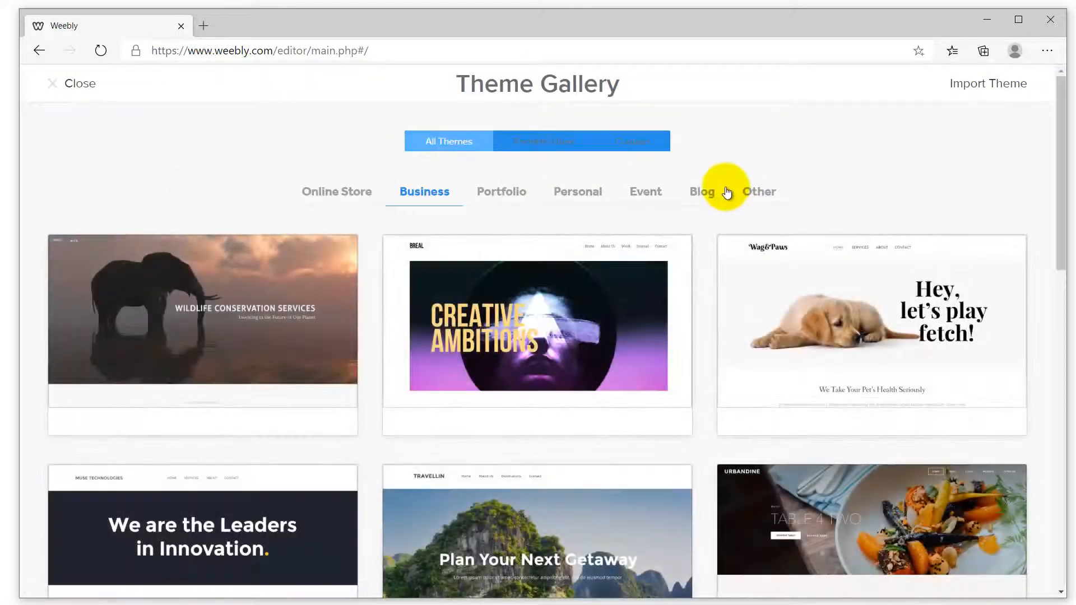
{"action": "left_click", "coordinate": [758, 191]}
{"action": "scroll", "coordinate": [665, 277], "scroll_direction": "down", "scroll_amount": 8}
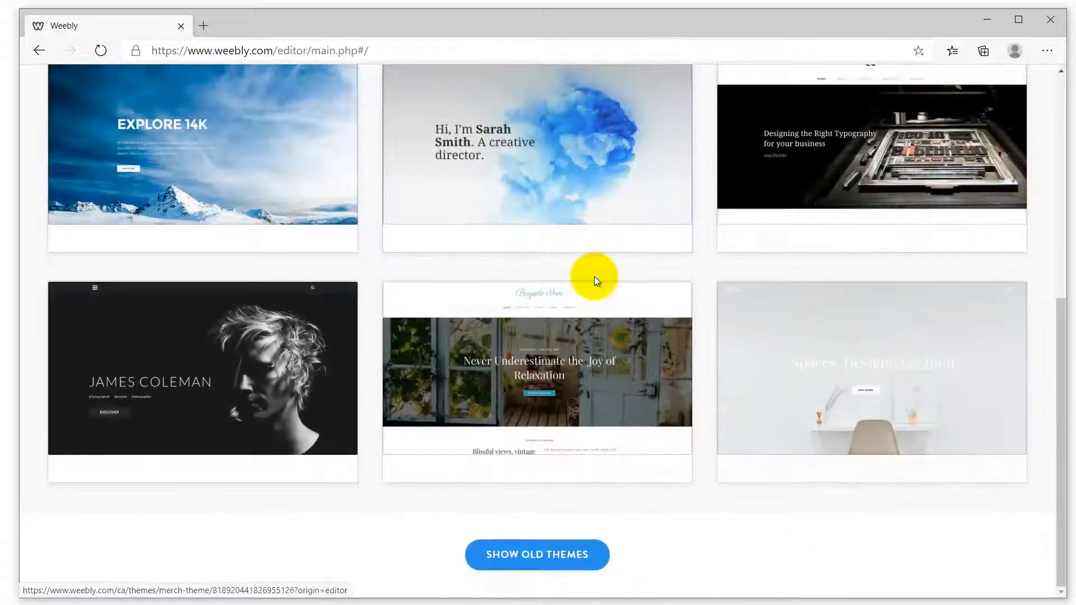
{"action": "left_click", "coordinate": [529, 555]}
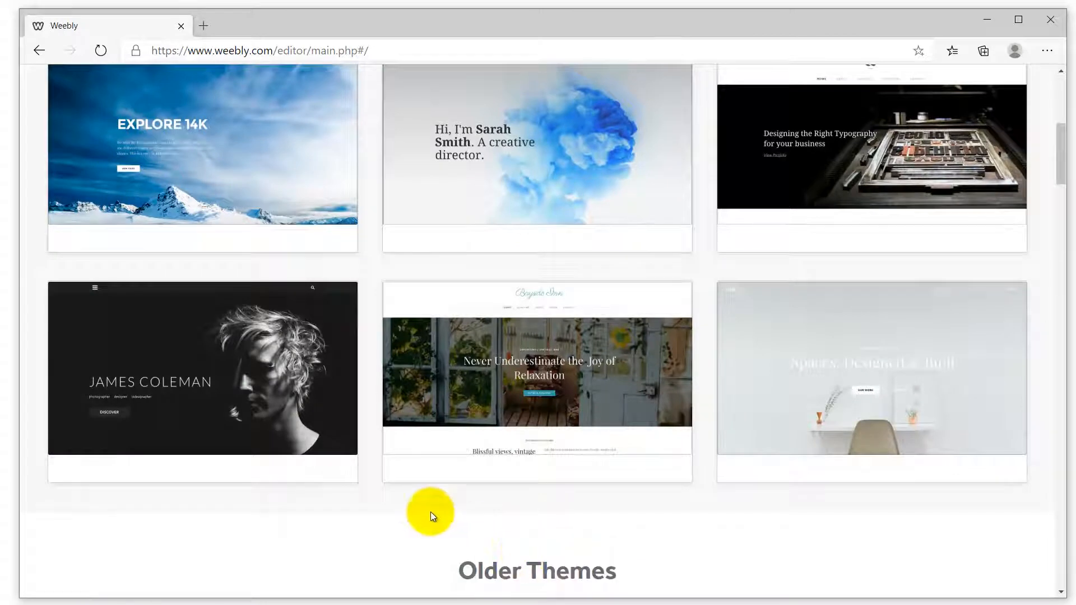
{"action": "scroll", "coordinate": [359, 468], "scroll_direction": "down", "scroll_amount": 7}
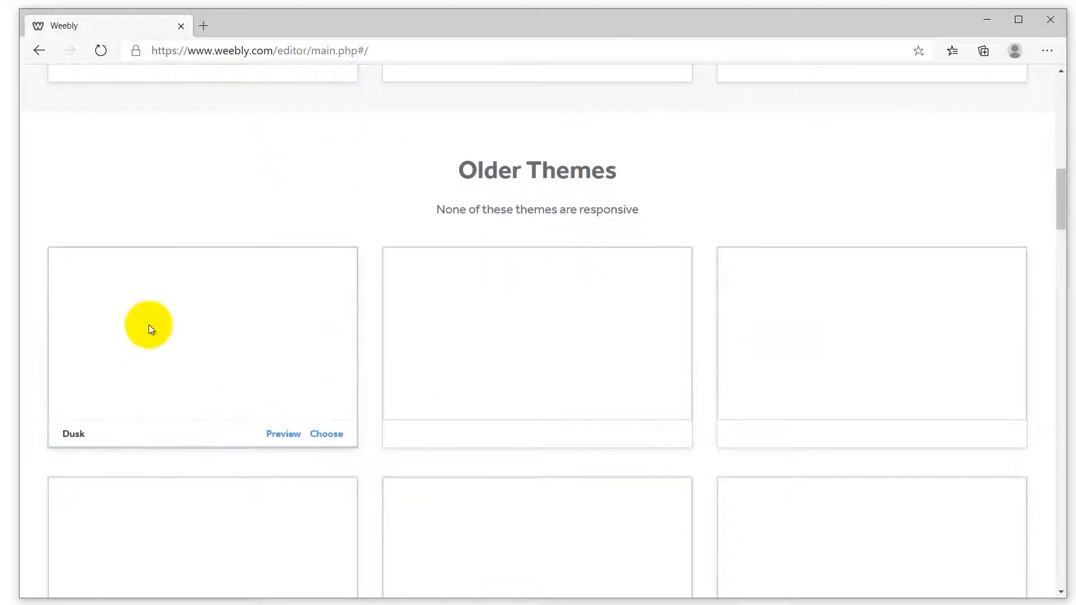
{"action": "scroll", "coordinate": [455, 361], "scroll_direction": "down", "scroll_amount": 3}
{"action": "scroll", "coordinate": [456, 361], "scroll_direction": "up", "scroll_amount": 10}
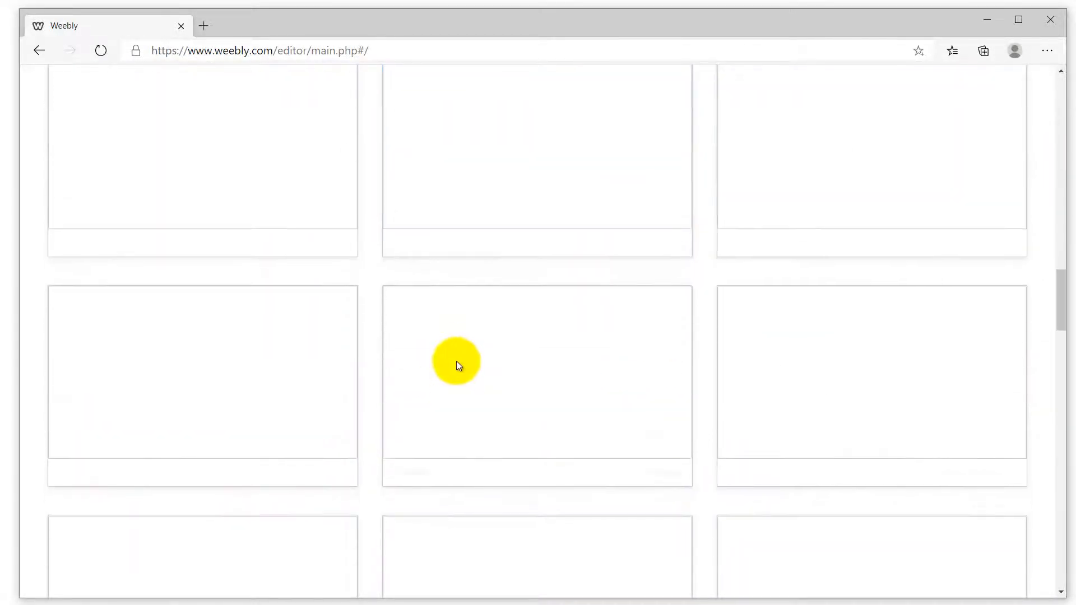
{"action": "scroll", "coordinate": [398, 373], "scroll_direction": "down", "scroll_amount": 5}
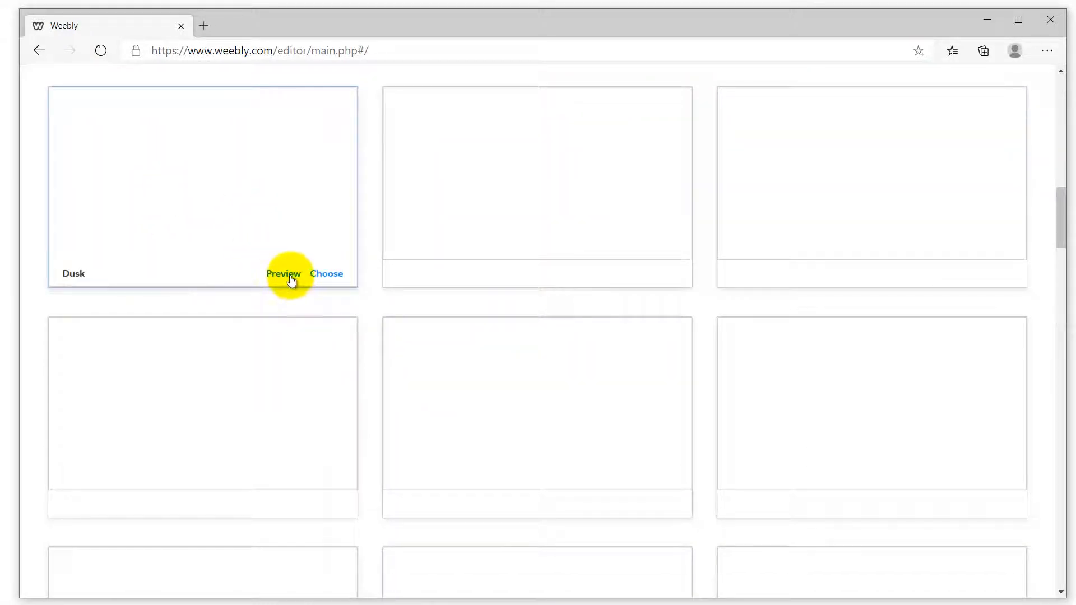
{"action": "left_click", "coordinate": [290, 276]}
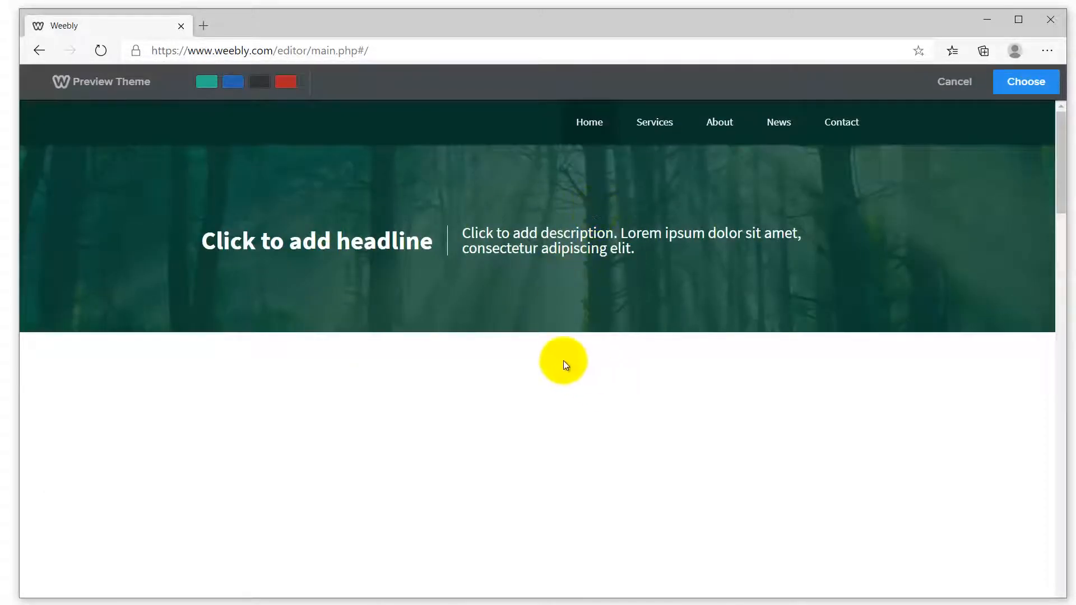
Step: Choose the Dusk theme, confirm replacing the current theme, and review the updated page
{"action": "left_click", "coordinate": [1030, 83]}
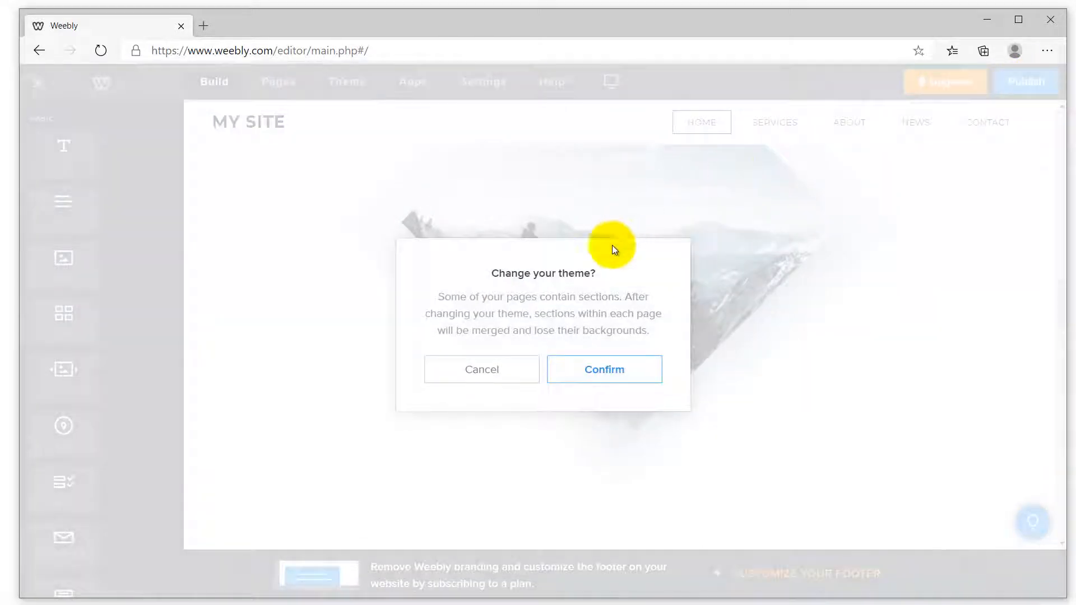
{"action": "left_click", "coordinate": [611, 370]}
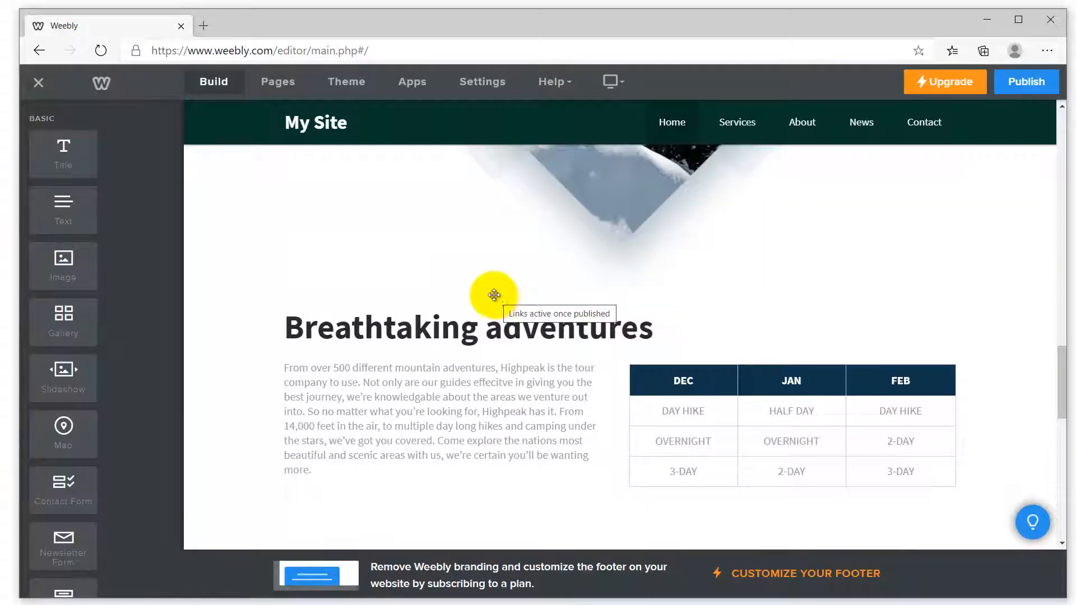
{"action": "scroll", "coordinate": [456, 286], "scroll_direction": "up", "scroll_amount": 8}
{"action": "scroll", "coordinate": [458, 286], "scroll_direction": "up", "scroll_amount": 10}
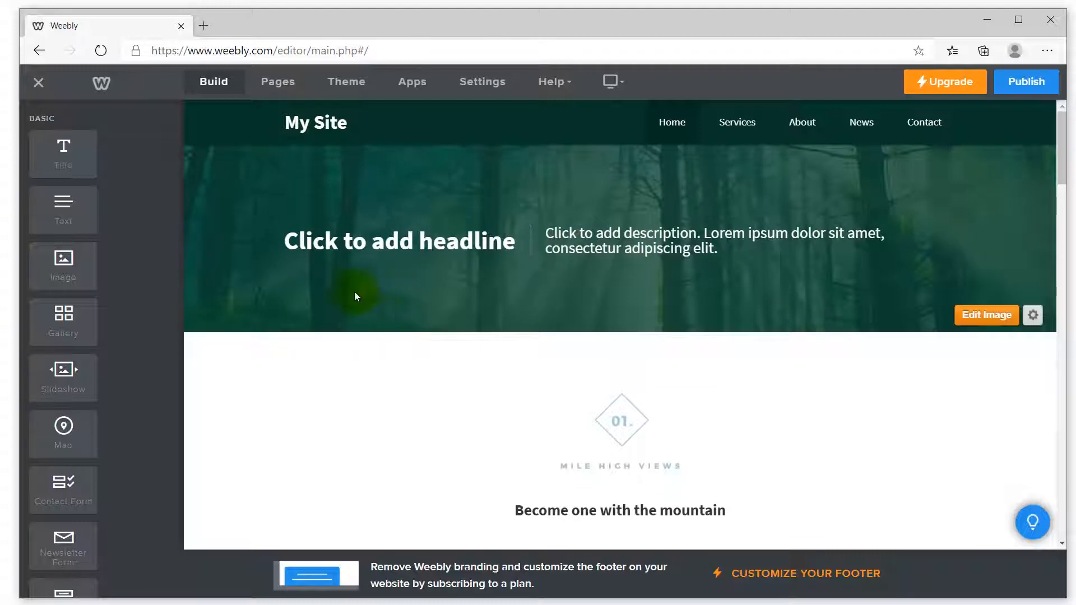
{"action": "scroll", "coordinate": [537, 404], "scroll_direction": "down", "scroll_amount": 5}
{"action": "scroll", "coordinate": [537, 403], "scroll_direction": "down", "scroll_amount": 2}
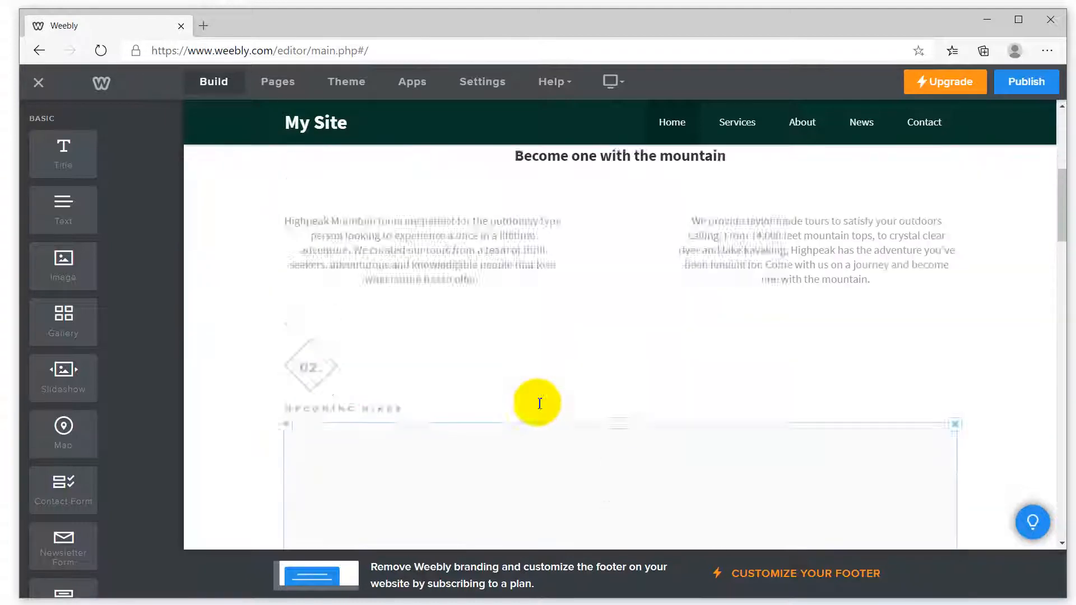
{"action": "scroll", "coordinate": [538, 404], "scroll_direction": "up", "scroll_amount": 7}
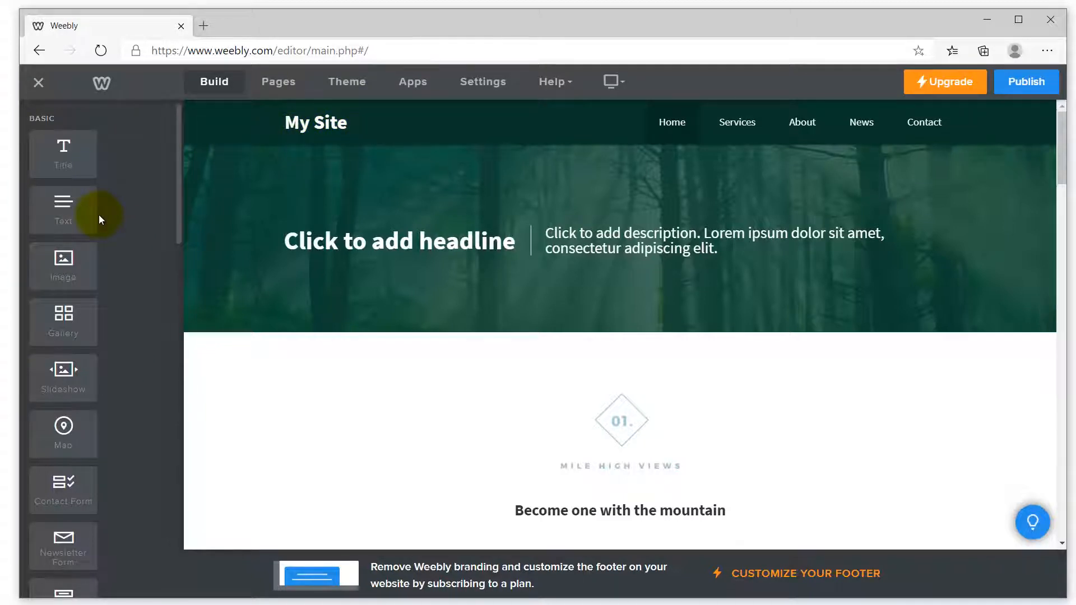
Step: In the Pages panel, delete the Home and Services pages
{"action": "left_click", "coordinate": [277, 86]}
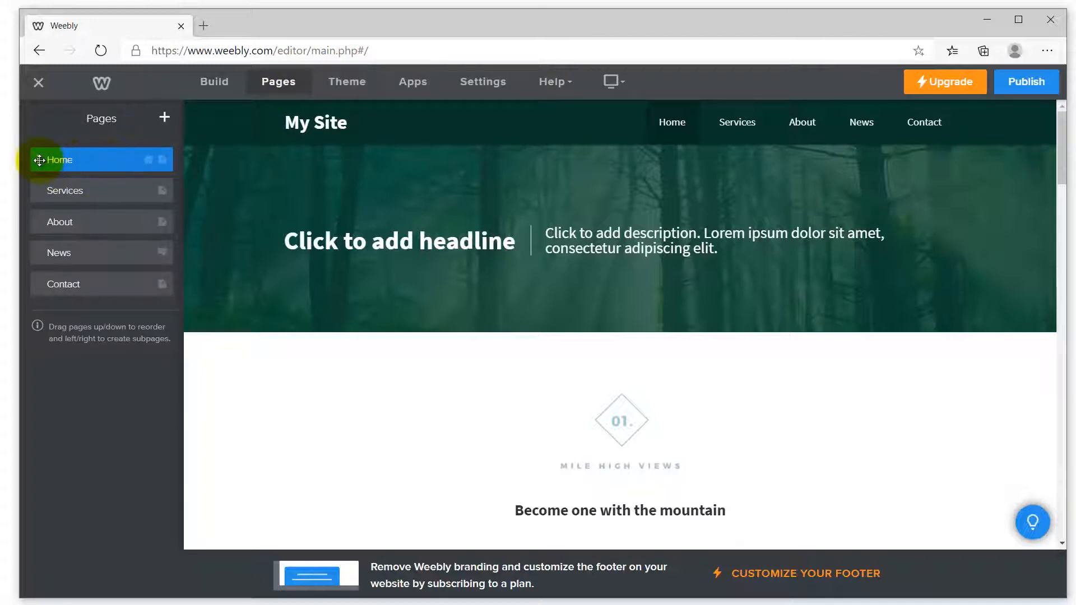
{"action": "left_click", "coordinate": [86, 164]}
{"action": "left_click", "coordinate": [133, 383]}
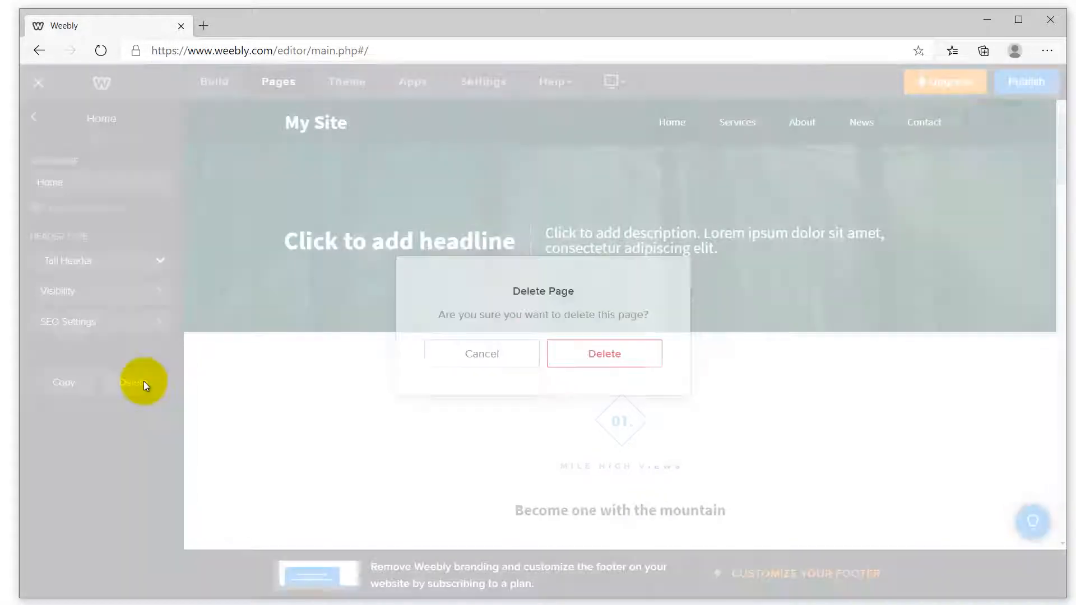
{"action": "left_click", "coordinate": [614, 354]}
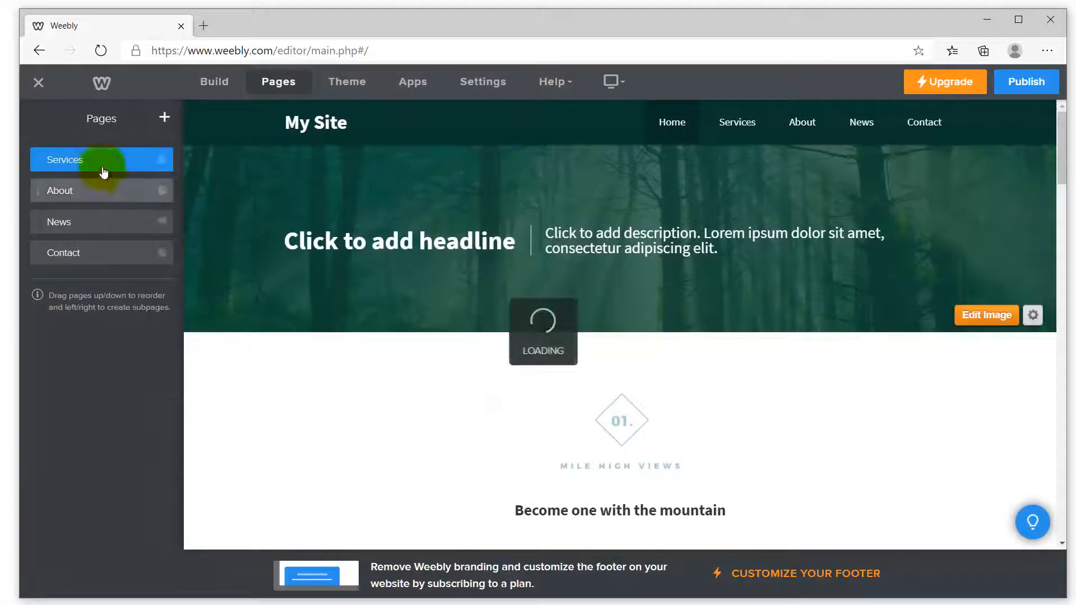
{"action": "left_click", "coordinate": [142, 163]}
{"action": "left_click", "coordinate": [133, 382]}
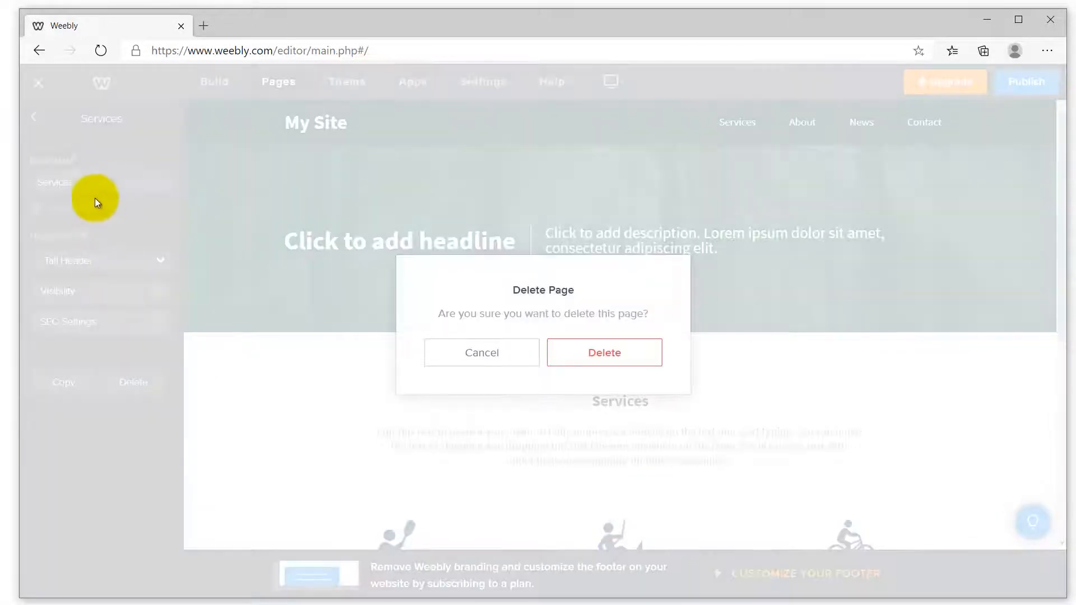
{"action": "left_click", "coordinate": [649, 359]}
Step: Delete the About and News pages, leaving Contact as the only page
{"action": "left_click", "coordinate": [153, 160]}
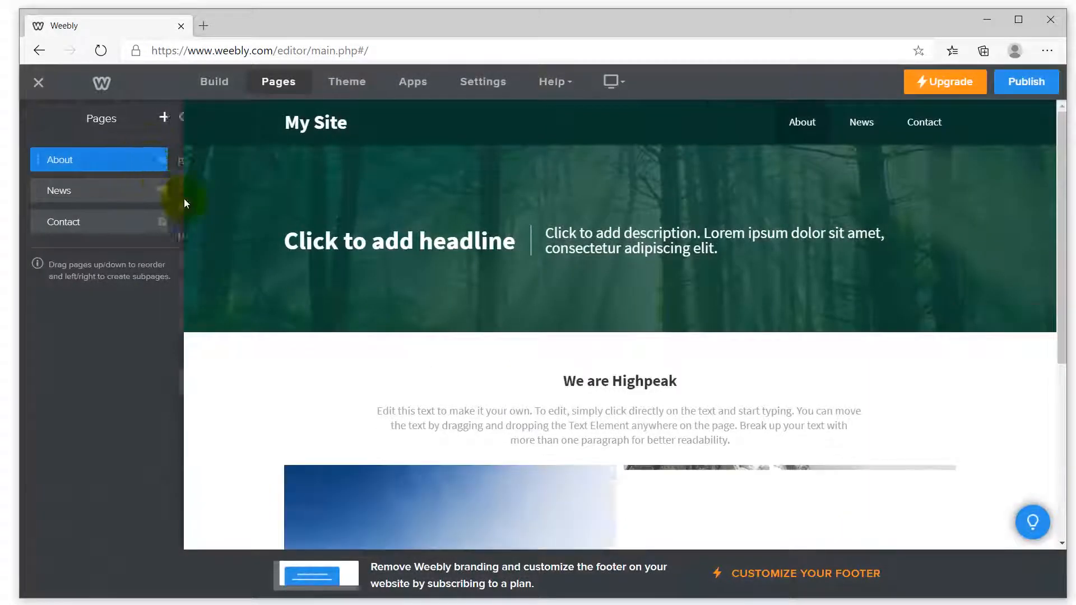
{"action": "left_click", "coordinate": [109, 382]}
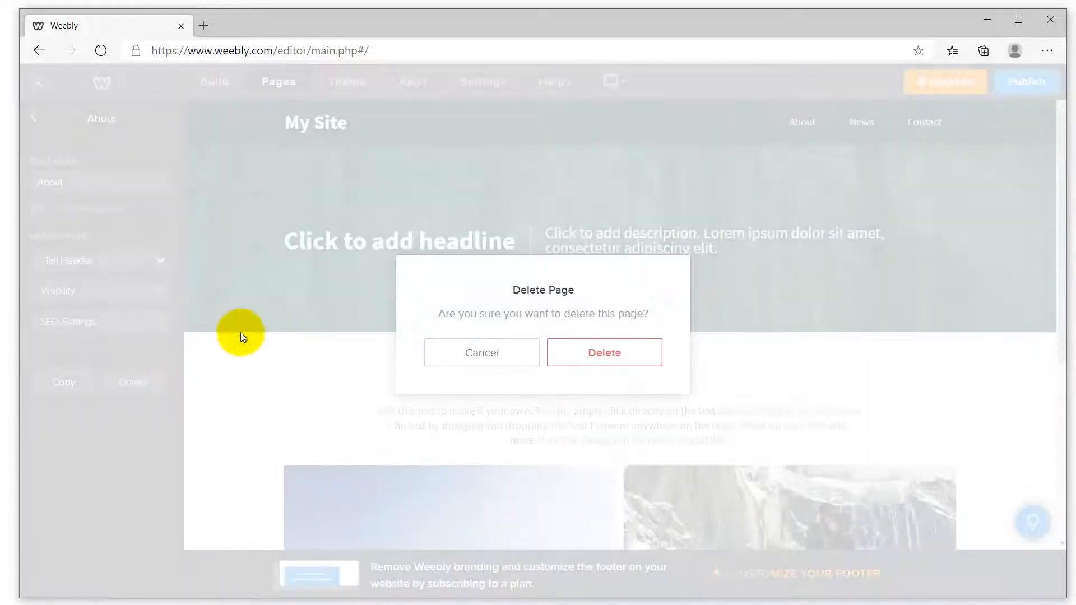
{"action": "left_click", "coordinate": [589, 348]}
{"action": "left_click", "coordinate": [104, 170]}
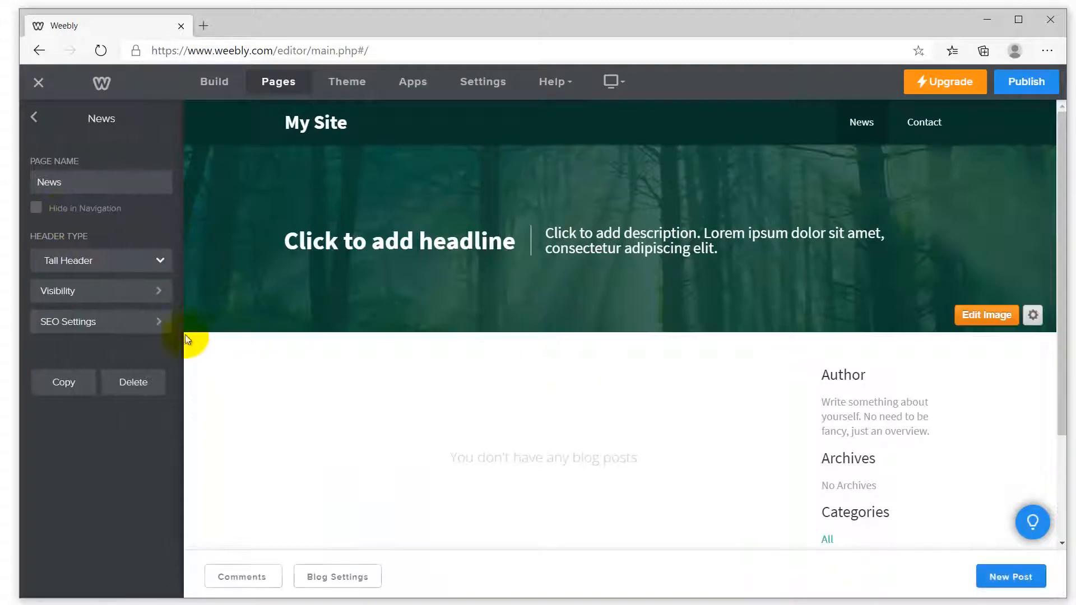
{"action": "left_click", "coordinate": [134, 382]}
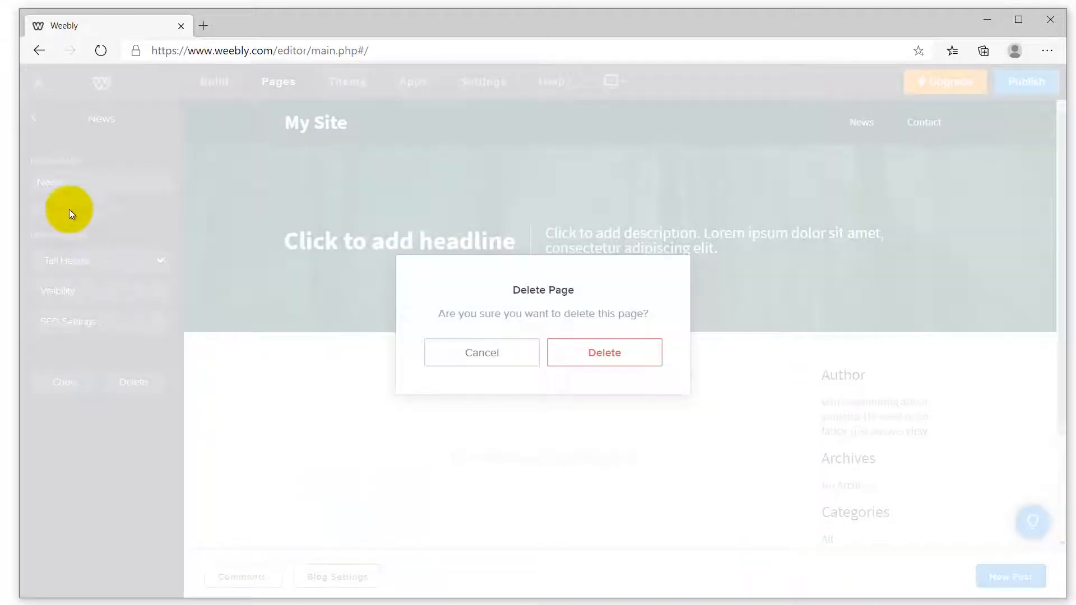
{"action": "left_click", "coordinate": [626, 357]}
{"action": "left_click", "coordinate": [108, 171]}
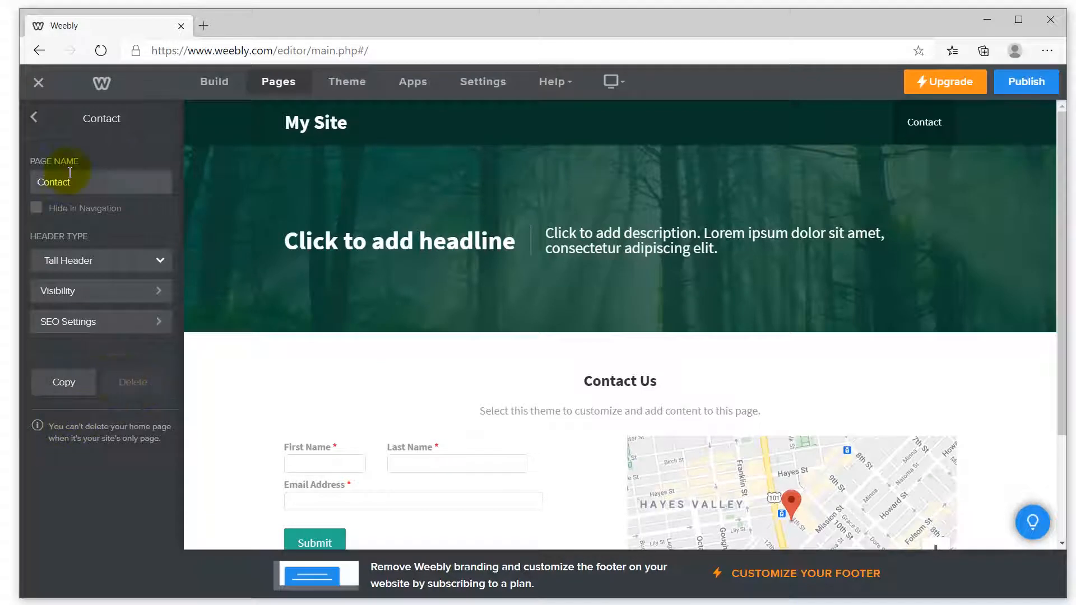
{"action": "left_click", "coordinate": [34, 118]}
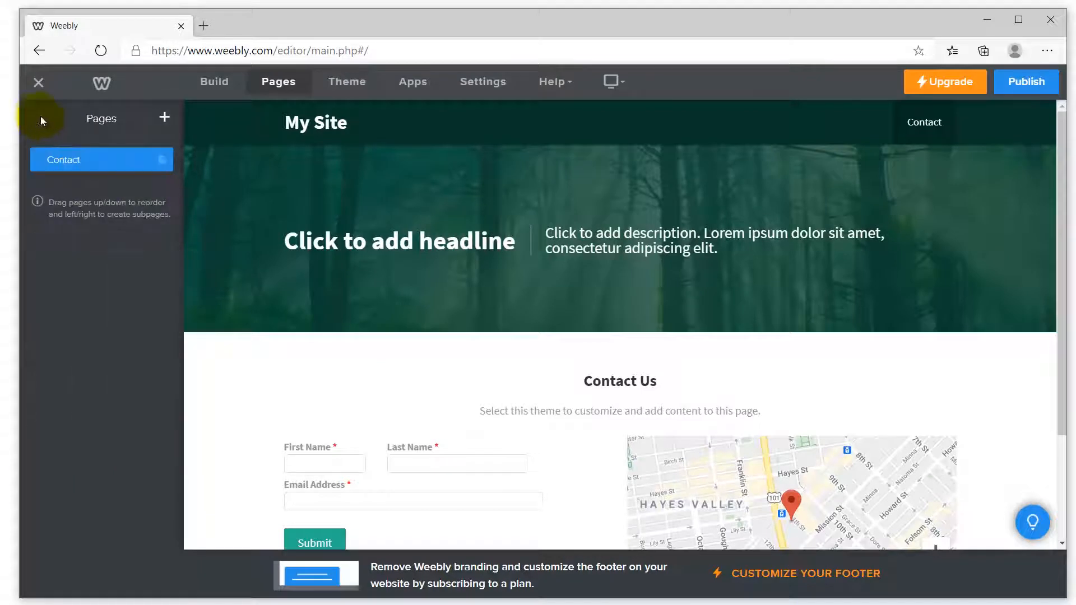
{"action": "left_click", "coordinate": [164, 117]}
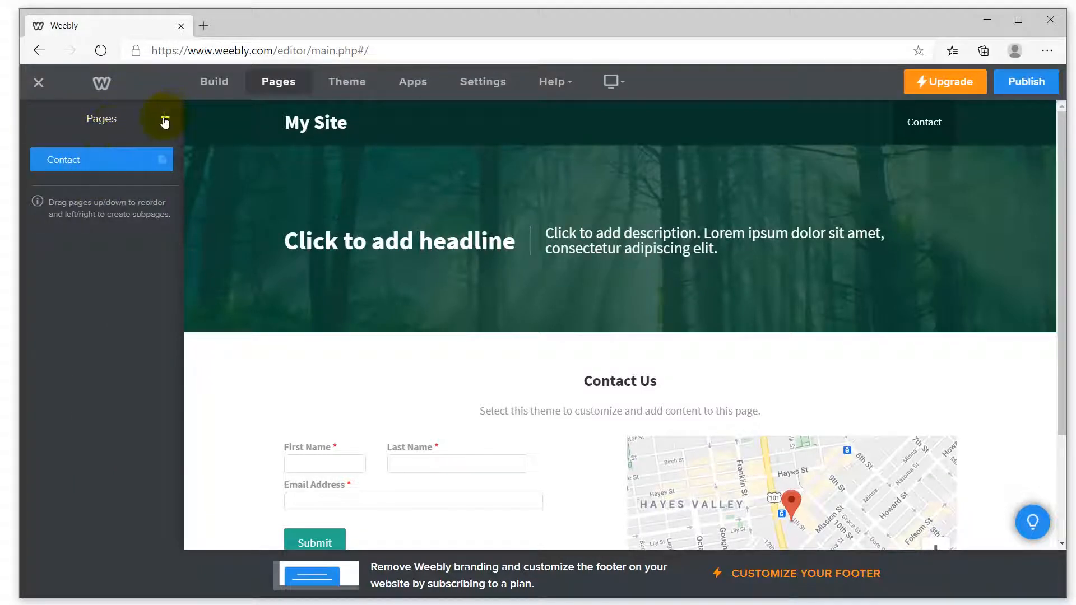
Step: Add standard pages named Home and Intro
{"action": "left_click", "coordinate": [88, 163]}
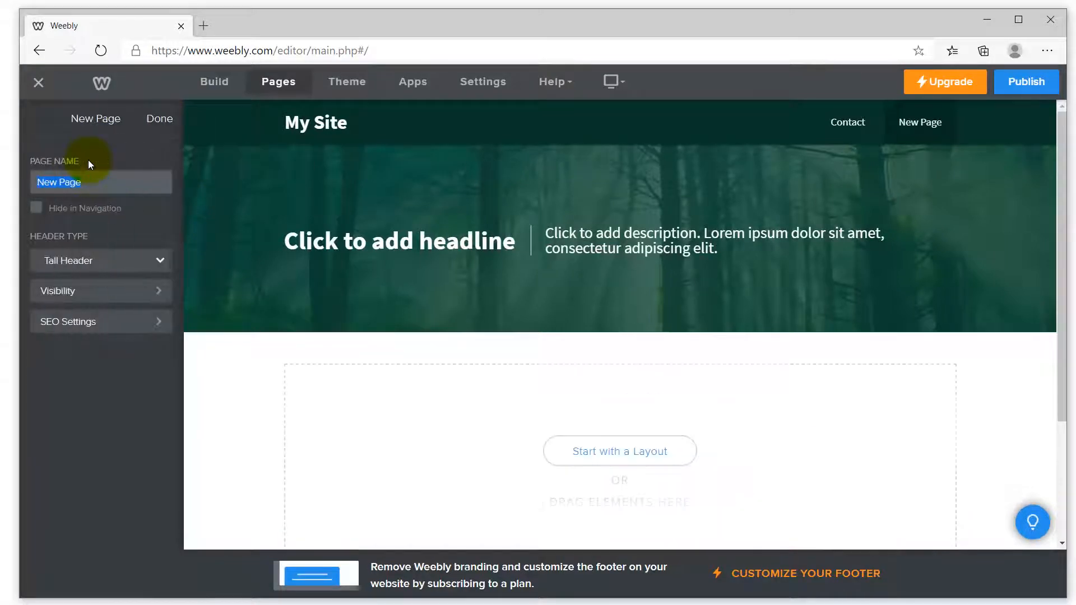
{"action": "type", "text": "Home"}
{"action": "left_click", "coordinate": [159, 118]}
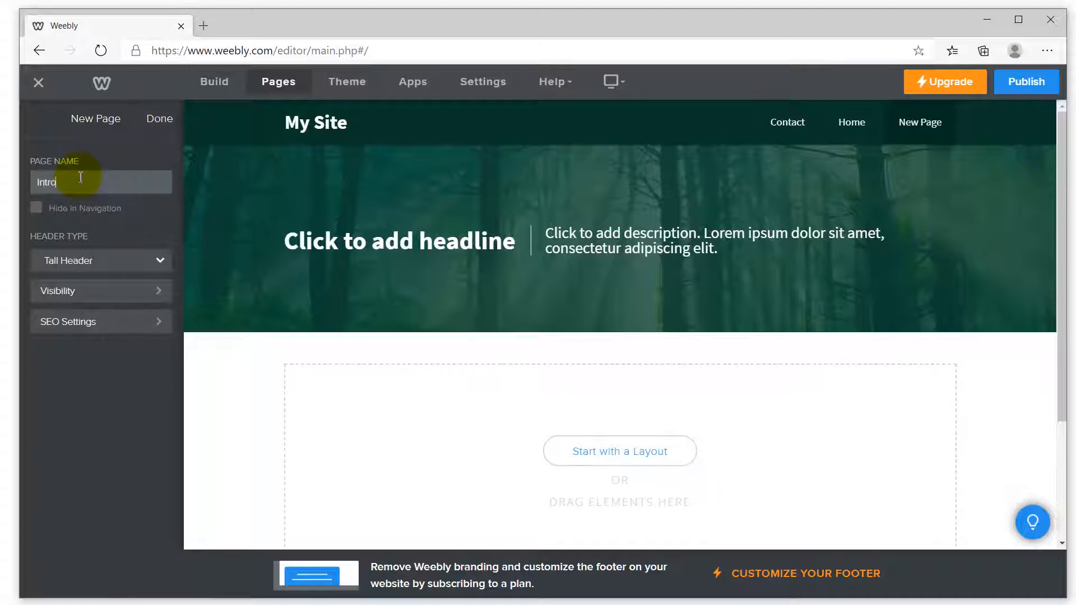
{"action": "left_click", "coordinate": [160, 120]}
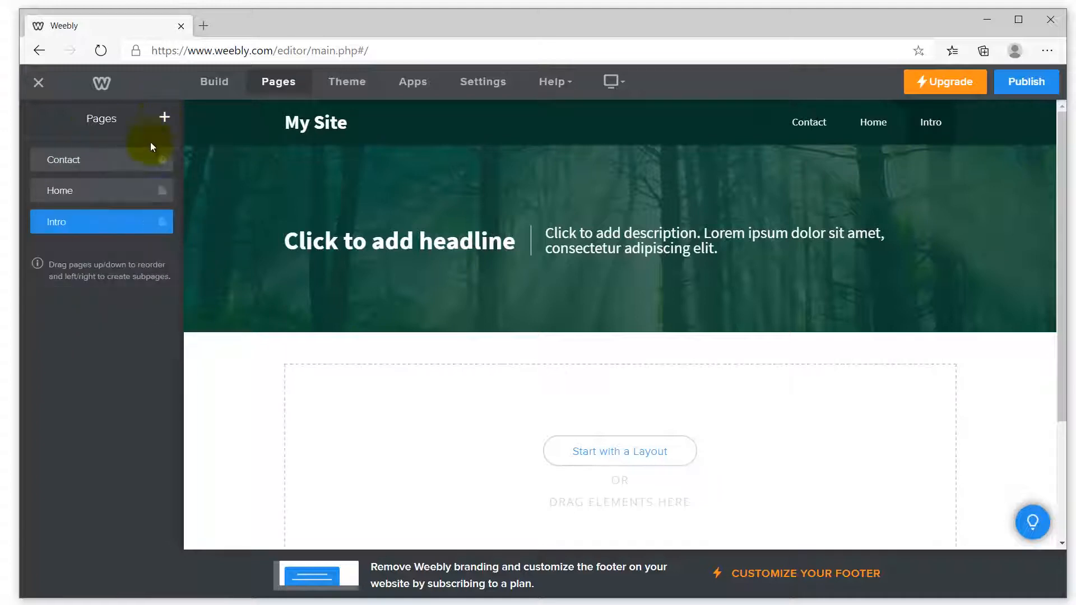
Step: Add a Methods page and drag Contact to the end of the page order
{"action": "left_click", "coordinate": [169, 121]}
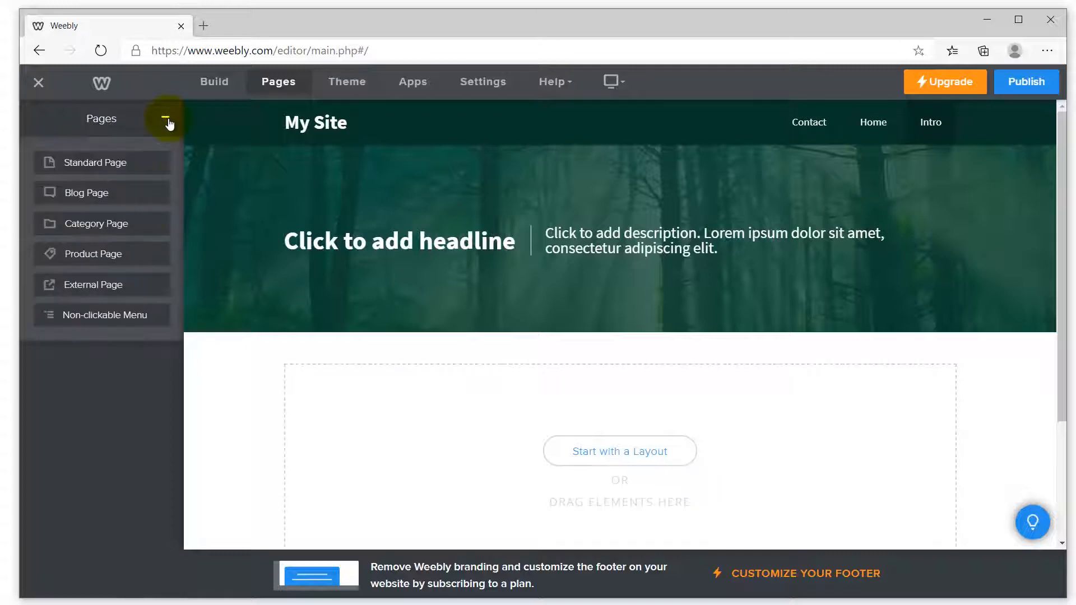
{"action": "left_click", "coordinate": [97, 162]}
{"action": "type", "text": "Metho"}
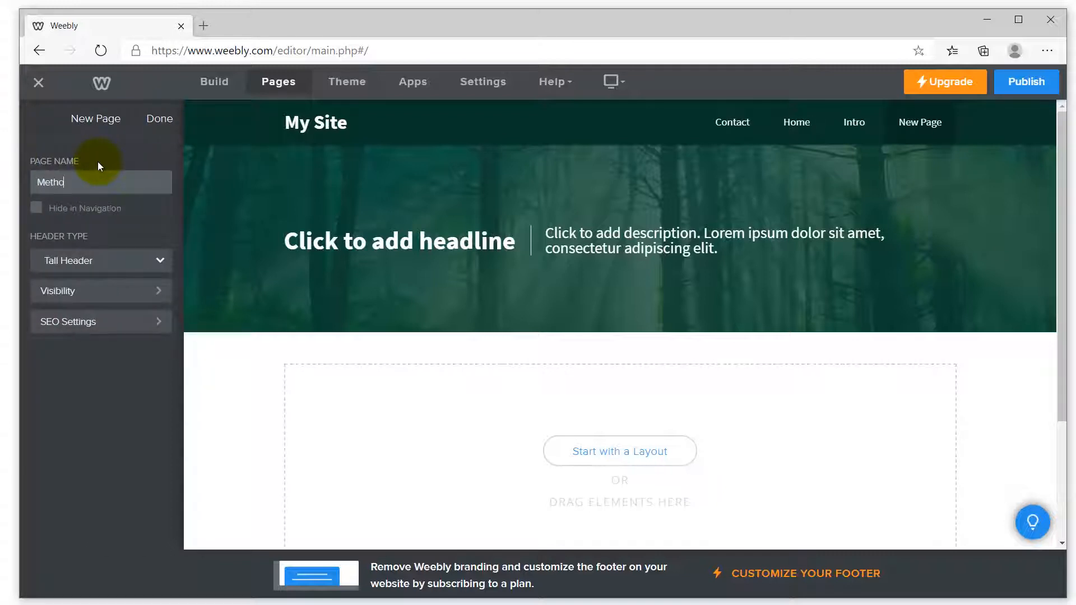
{"action": "type", "text": "ds"}
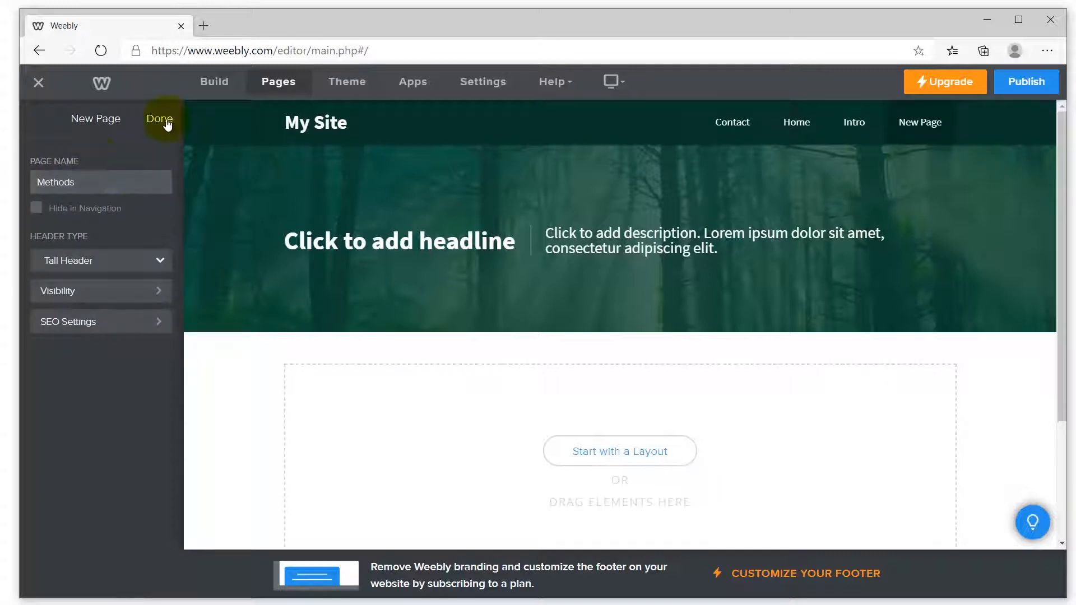
{"action": "left_click", "coordinate": [159, 119]}
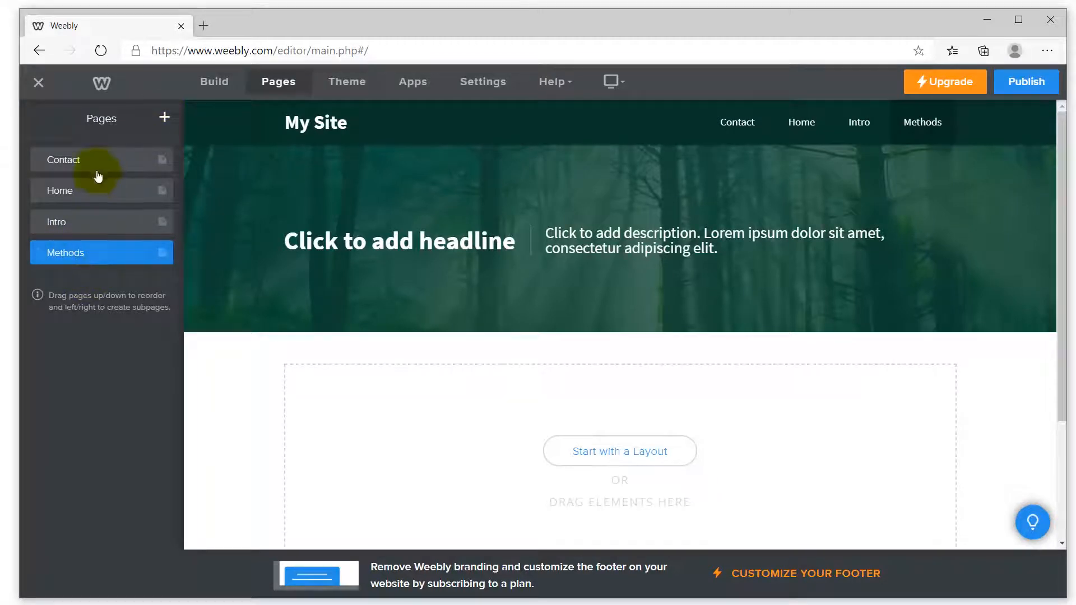
{"action": "left_click_drag", "start_coordinate": [96, 163], "coordinate": [99, 253]}
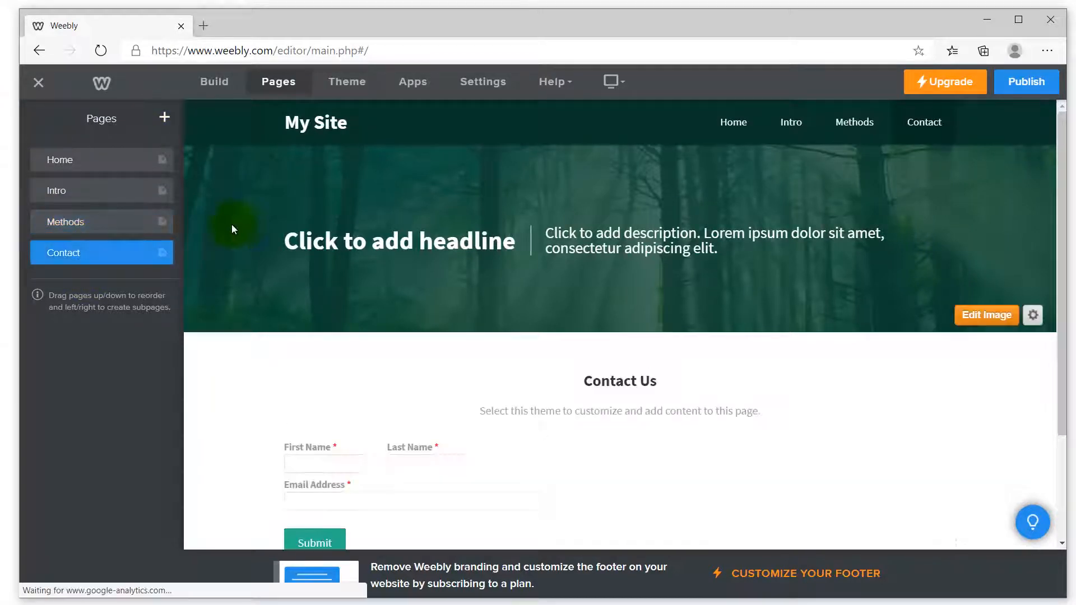
{"action": "left_click", "coordinate": [106, 160]}
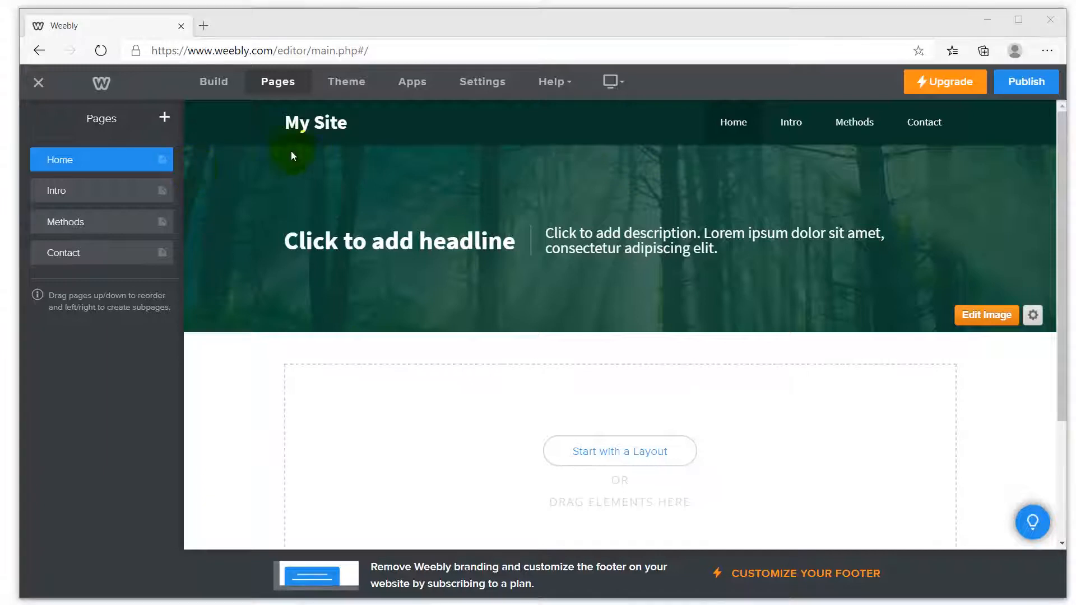
Step: Add a title block to the Home page reading 'My title'
{"action": "left_click", "coordinate": [219, 83]}
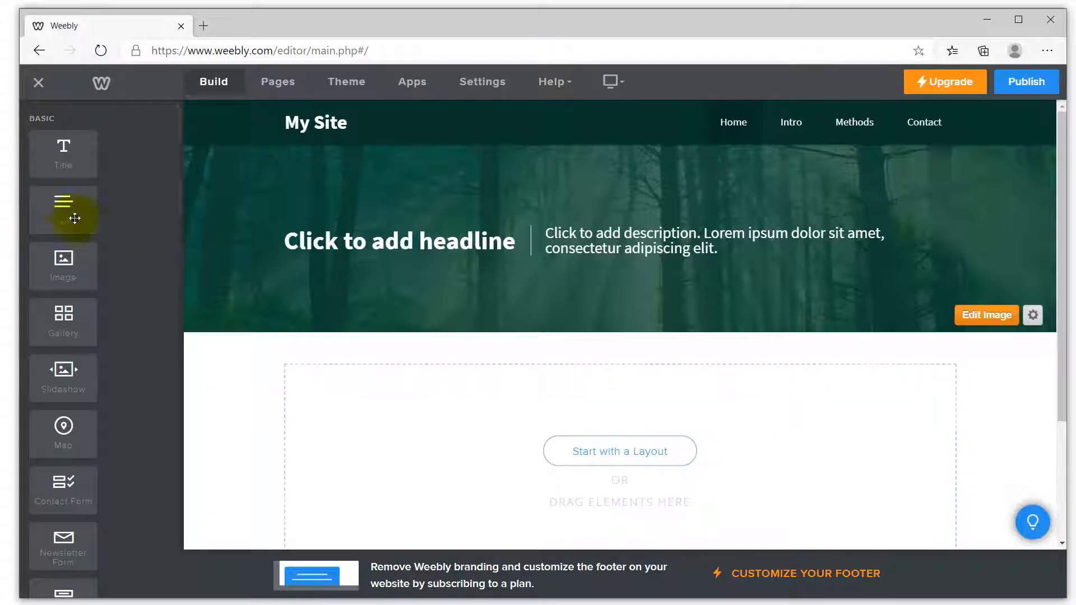
{"action": "left_click_drag", "start_coordinate": [65, 149], "coordinate": [478, 447]}
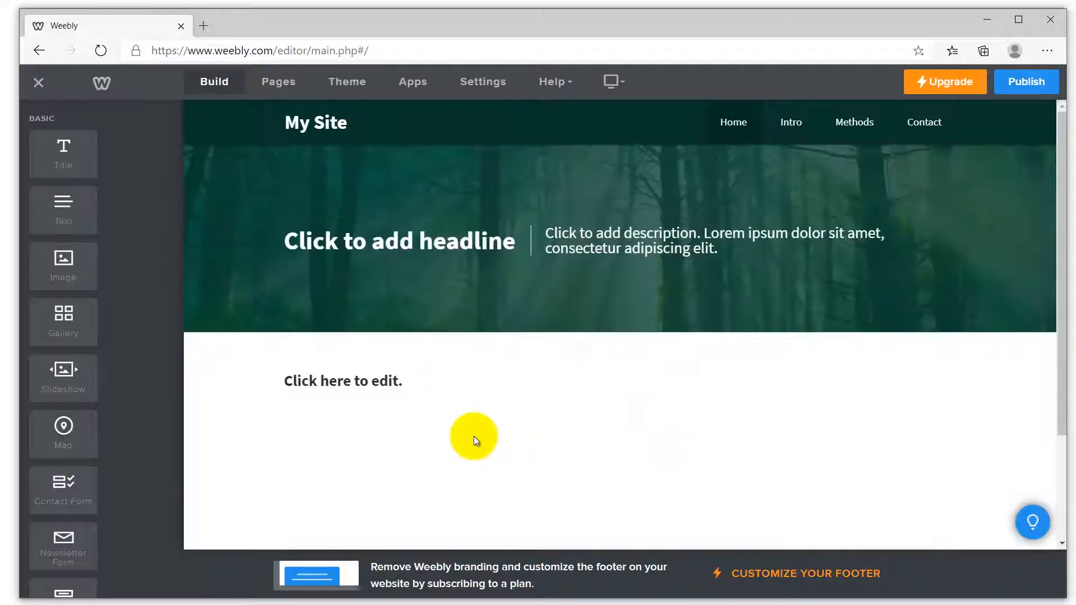
{"action": "left_click", "coordinate": [384, 386]}
{"action": "type", "text": "M"}
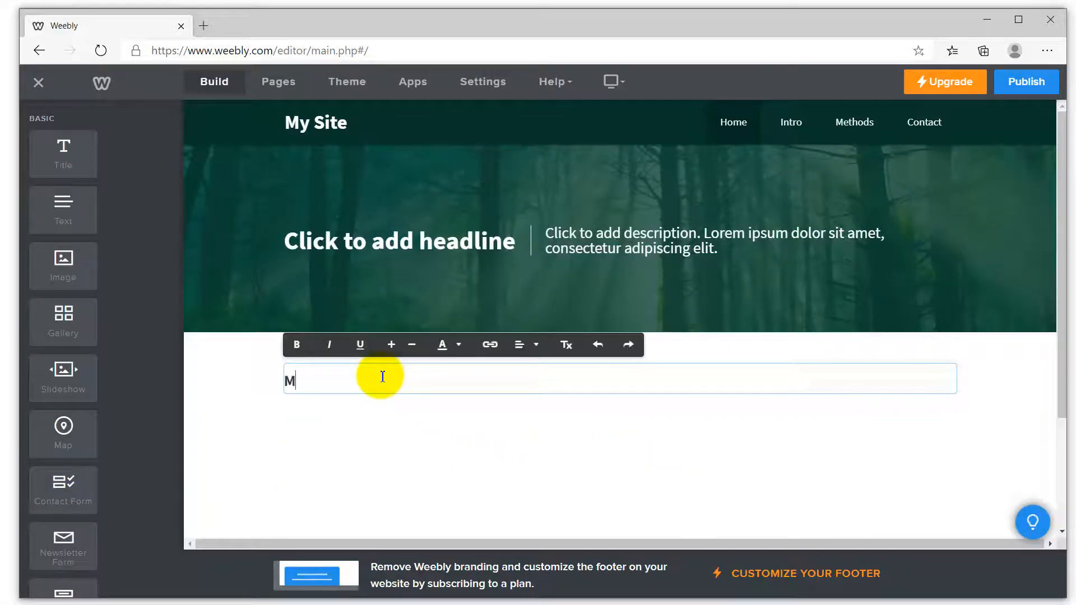
{"action": "type", "text": "y"}
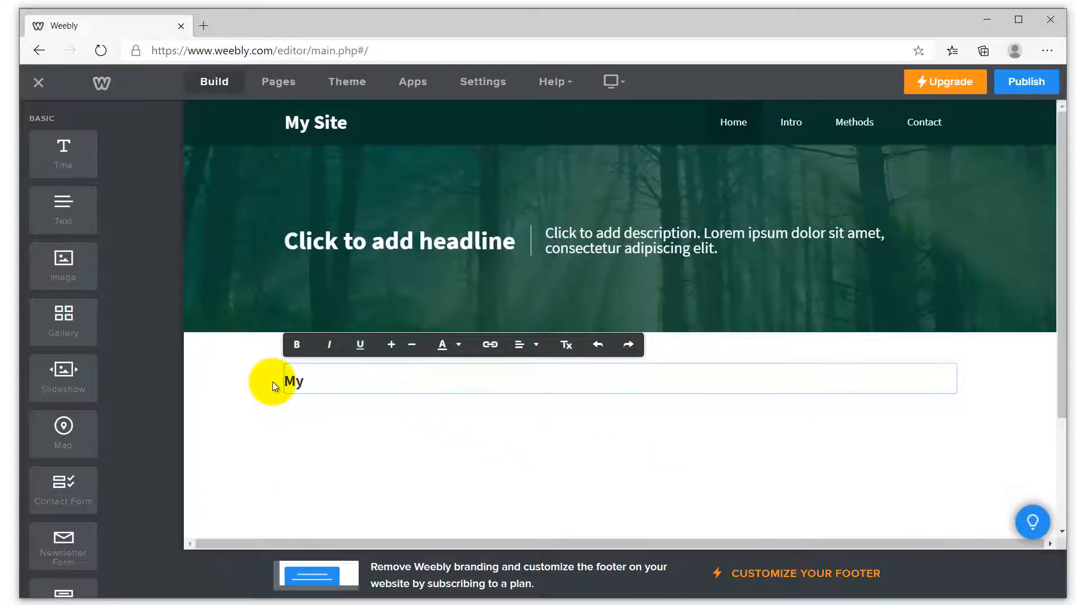
{"action": "type", "text": " title"}
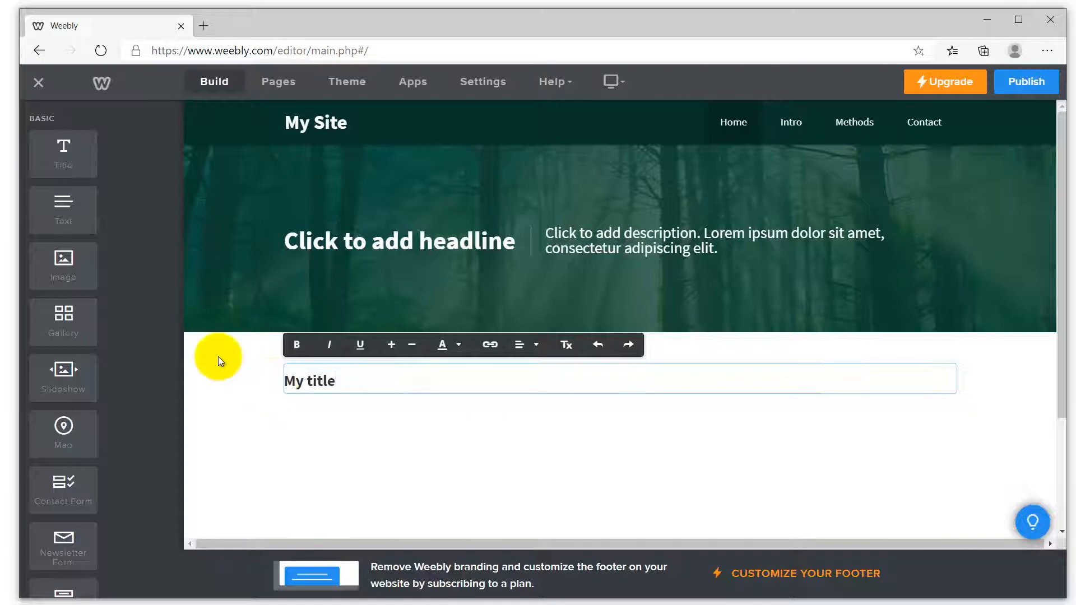
{"action": "left_click", "coordinate": [64, 211]}
Step: Add the paragraph 'This is my abstract' below it, with 'This' in bold
{"action": "left_click_drag", "start_coordinate": [65, 213], "coordinate": [364, 477]}
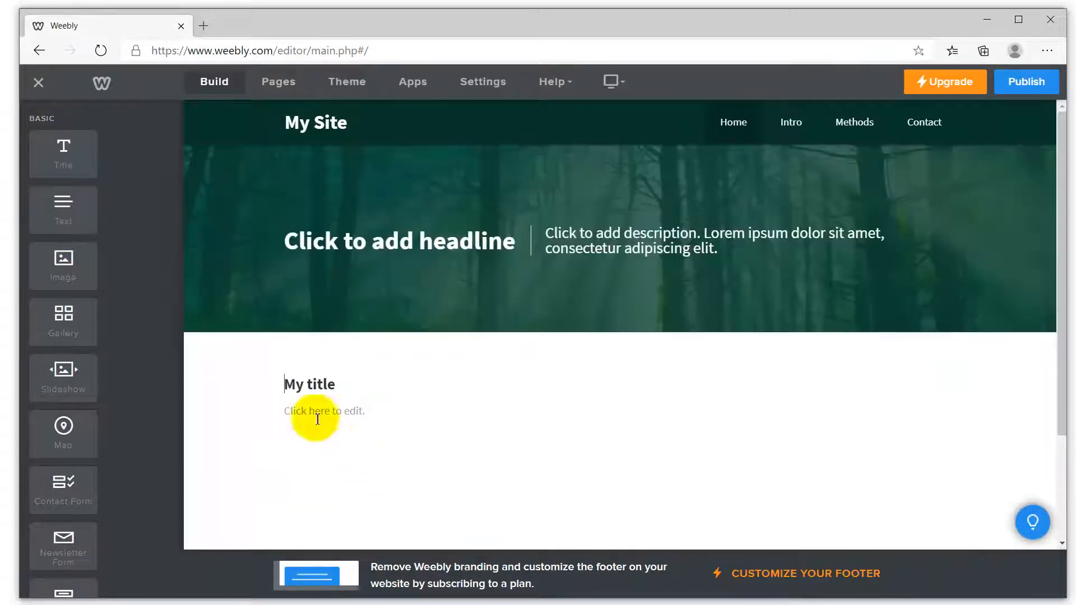
{"action": "left_click", "coordinate": [309, 408]}
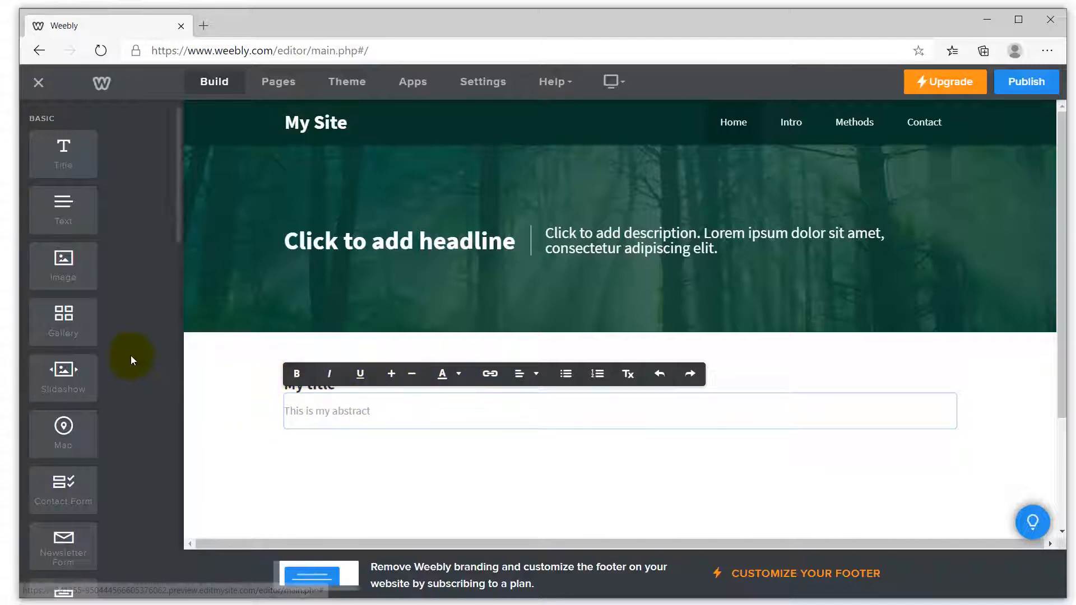
{"action": "double_click", "coordinate": [293, 411]}
{"action": "left_click", "coordinate": [300, 381]}
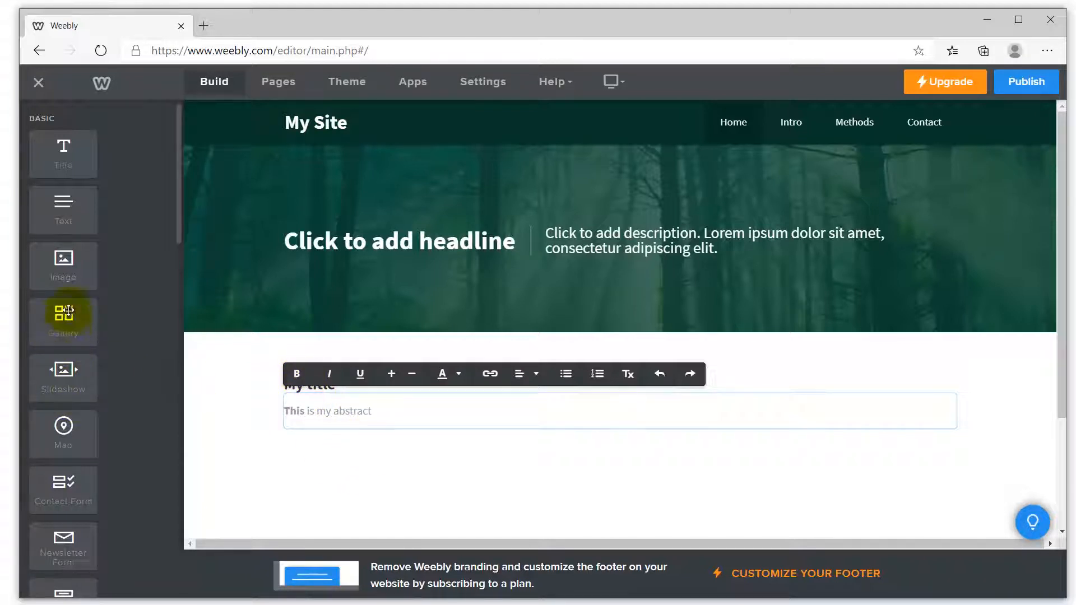
Step: Add an image block below the abstract, captioned 'Figure 1. This and that' with 'Figure 1.' bold
{"action": "left_click_drag", "start_coordinate": [75, 266], "coordinate": [378, 470]}
{"action": "scroll", "coordinate": [384, 455], "scroll_direction": "down", "scroll_amount": 3}
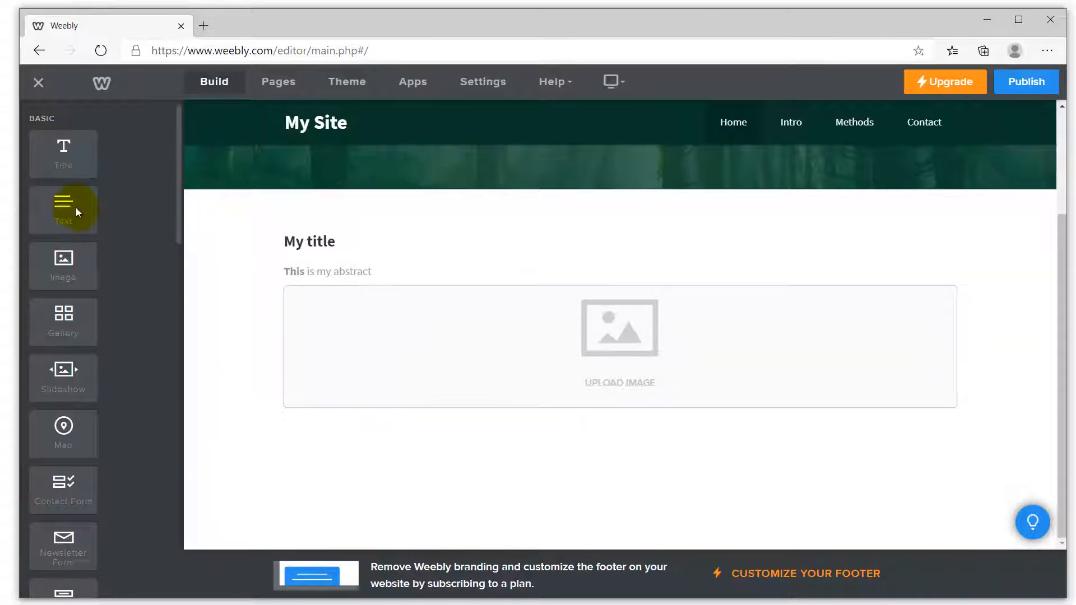
{"action": "left_click_drag", "start_coordinate": [76, 207], "coordinate": [455, 476]}
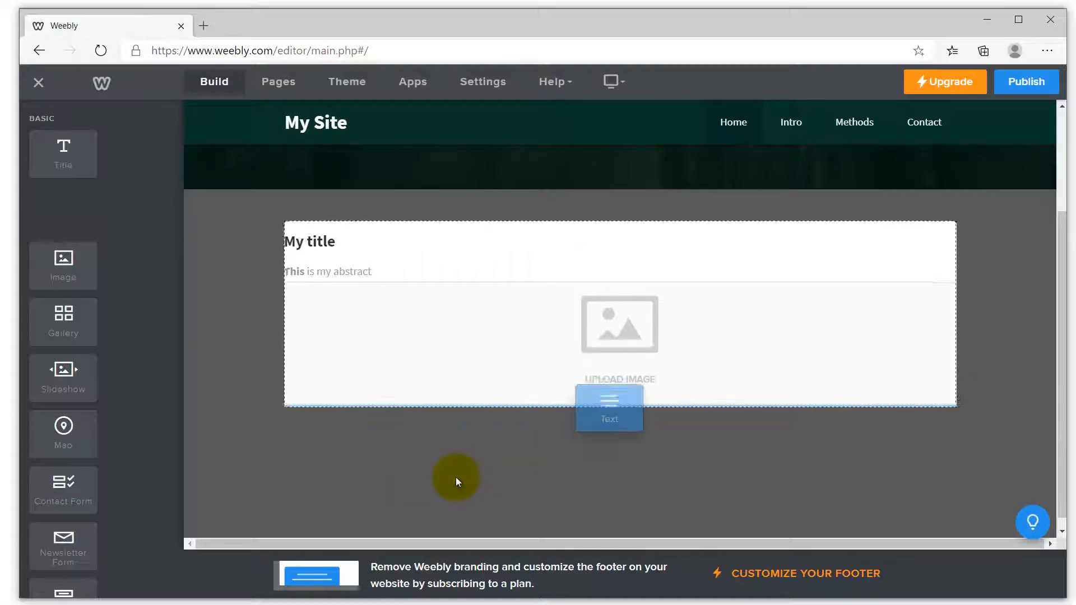
{"action": "left_click", "coordinate": [342, 425]}
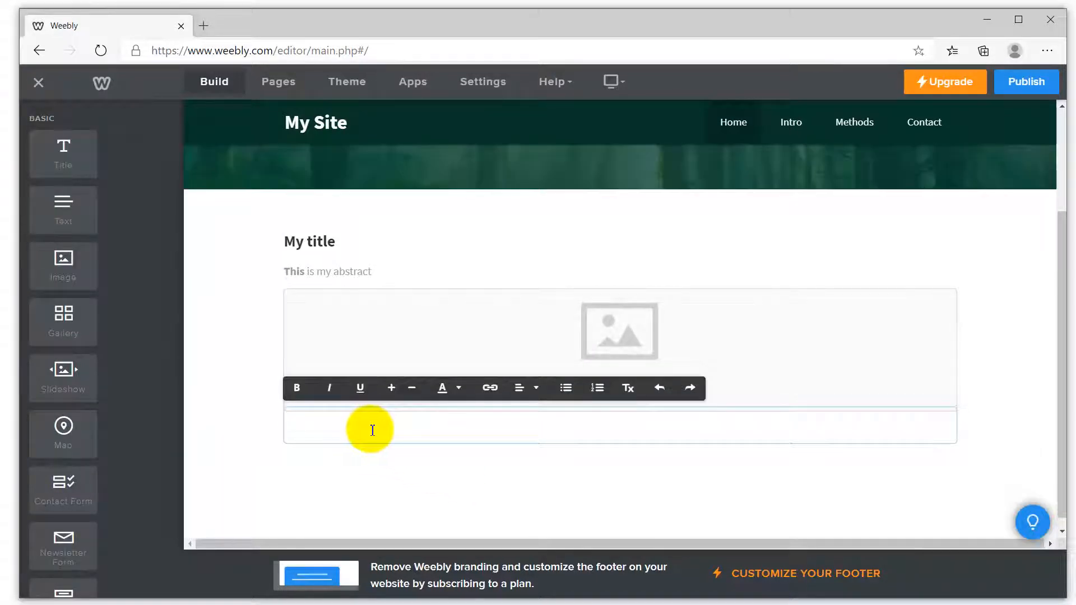
{"action": "type", "text": "Figure 1. This and that"}
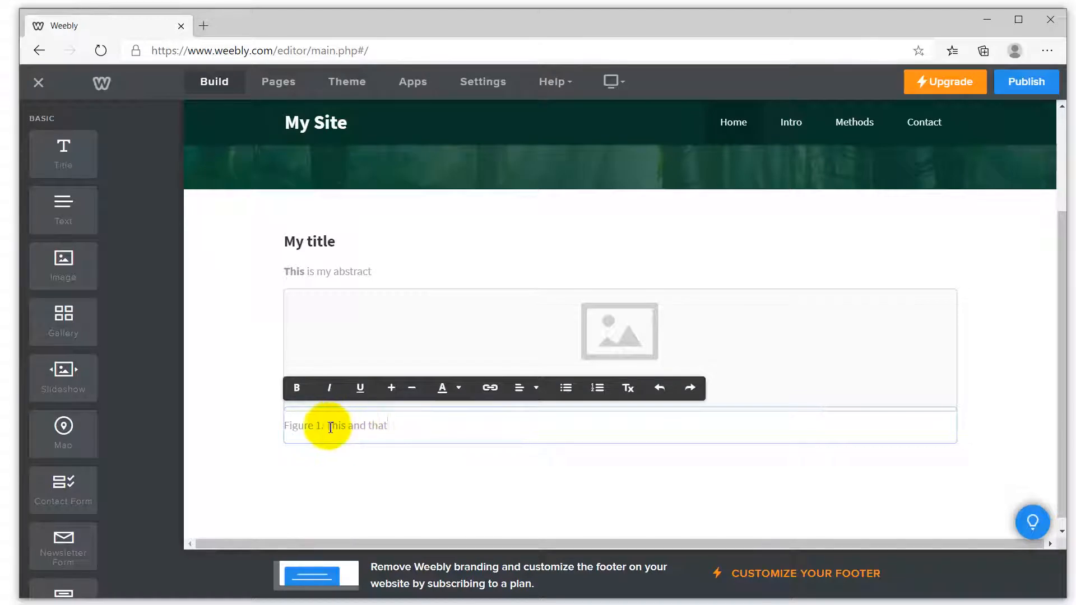
{"action": "left_click_drag", "start_coordinate": [326, 426], "coordinate": [285, 426]}
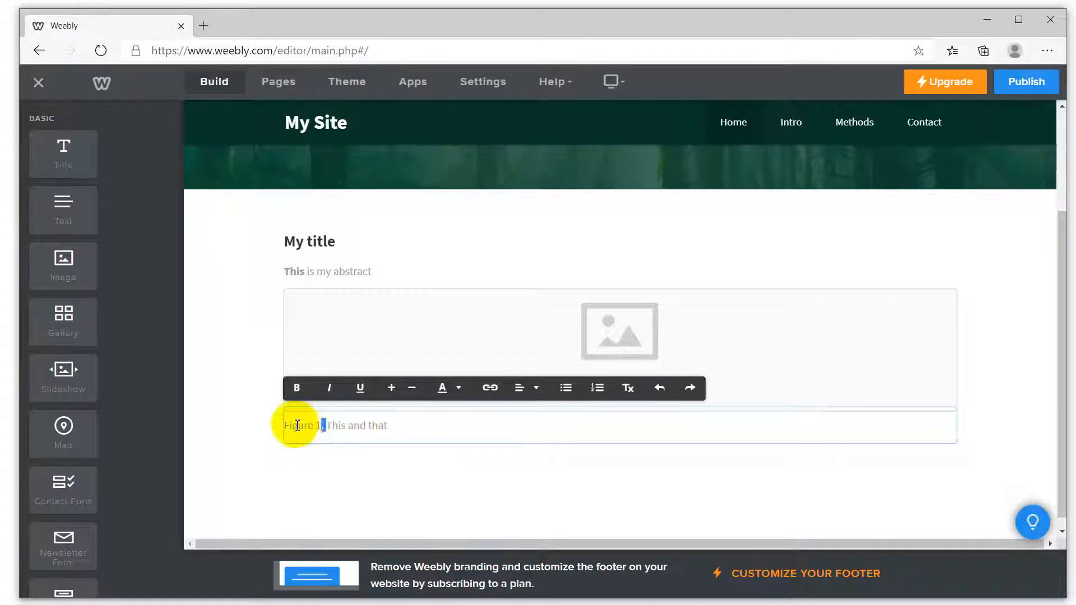
{"action": "left_click", "coordinate": [297, 388]}
{"action": "left_click", "coordinate": [214, 388]}
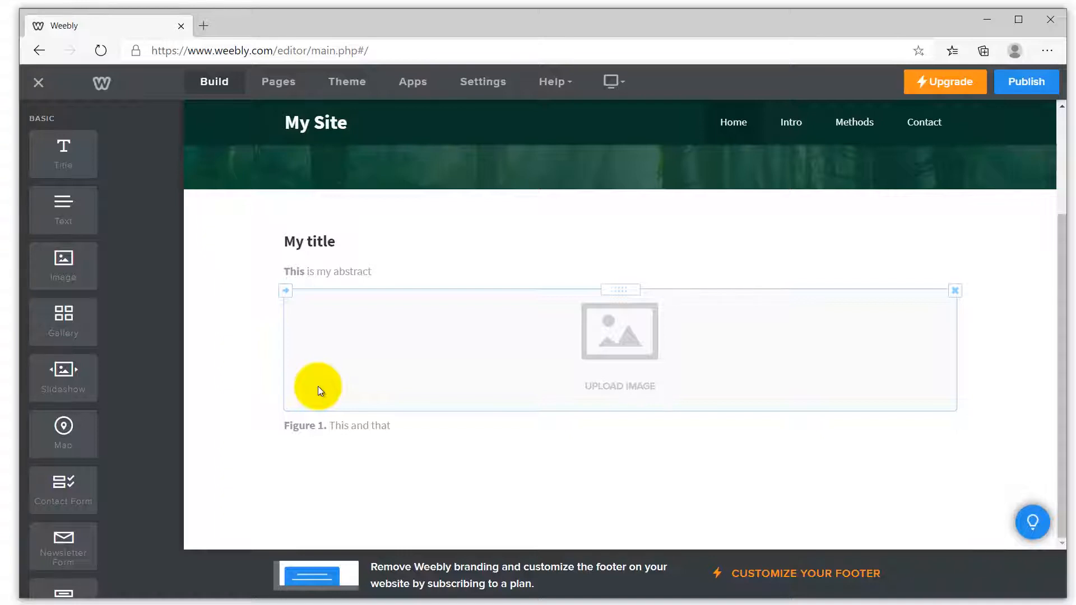
{"action": "left_click", "coordinate": [205, 25]}
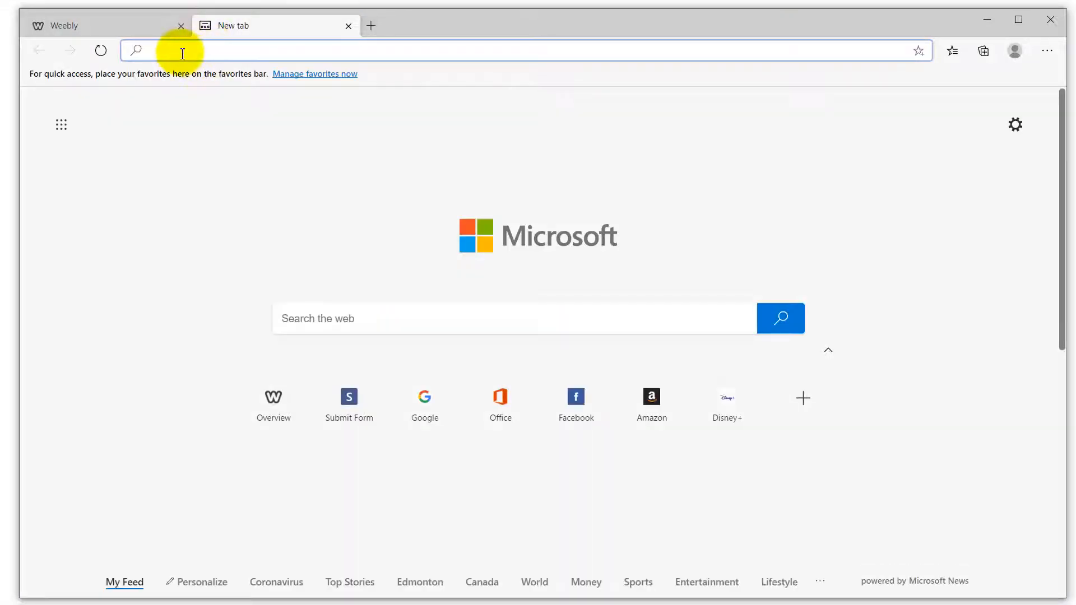
{"action": "type", "text": "tinyurl.com/renr"}
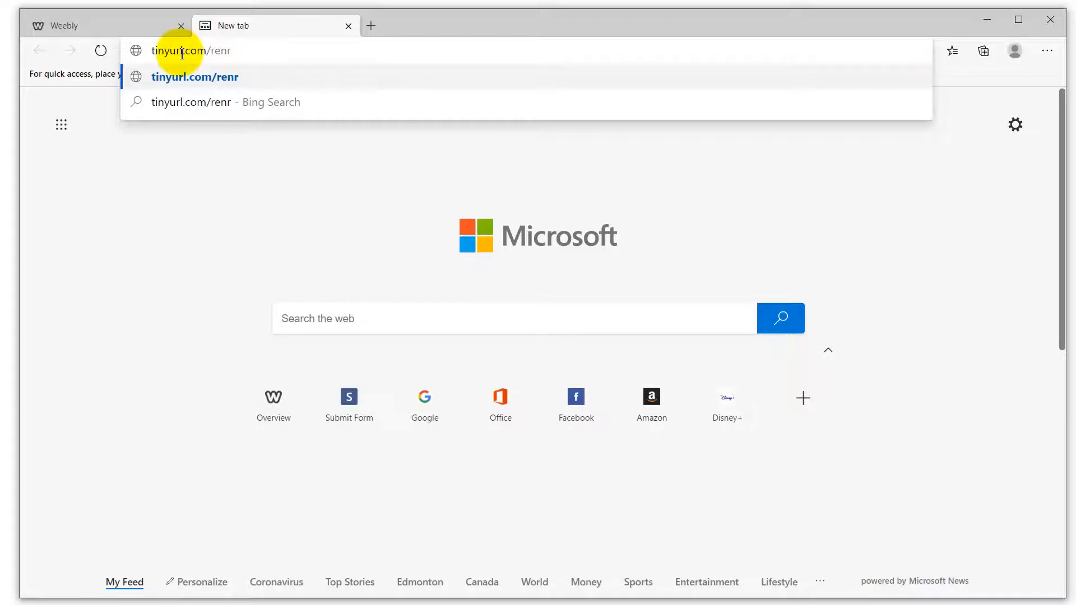
{"action": "type", "text": "480pro"}
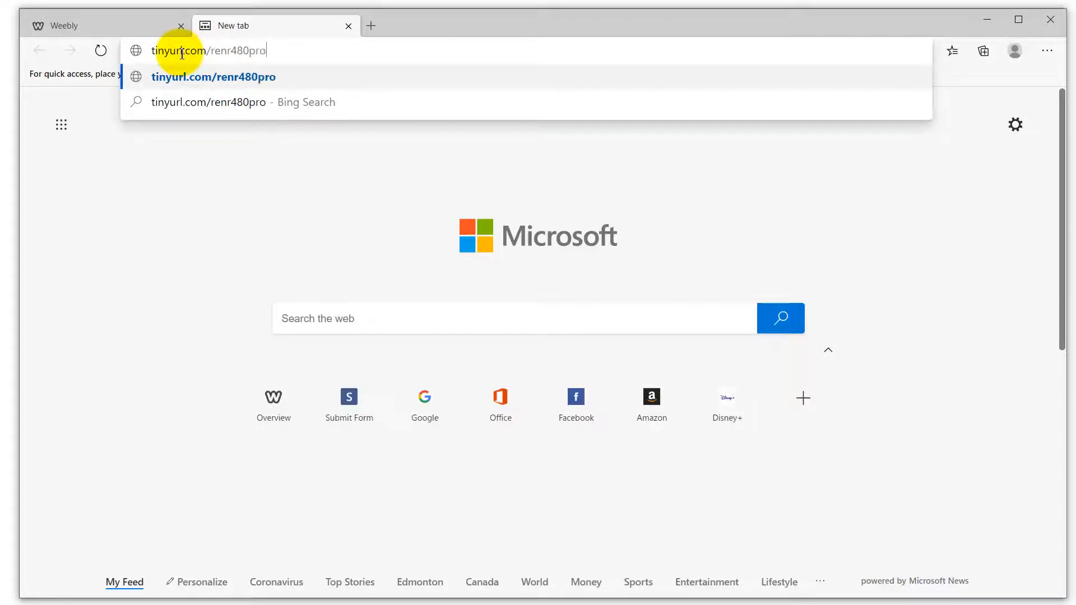
{"action": "type", "text": "jects"}
{"action": "key", "text": "Return"}
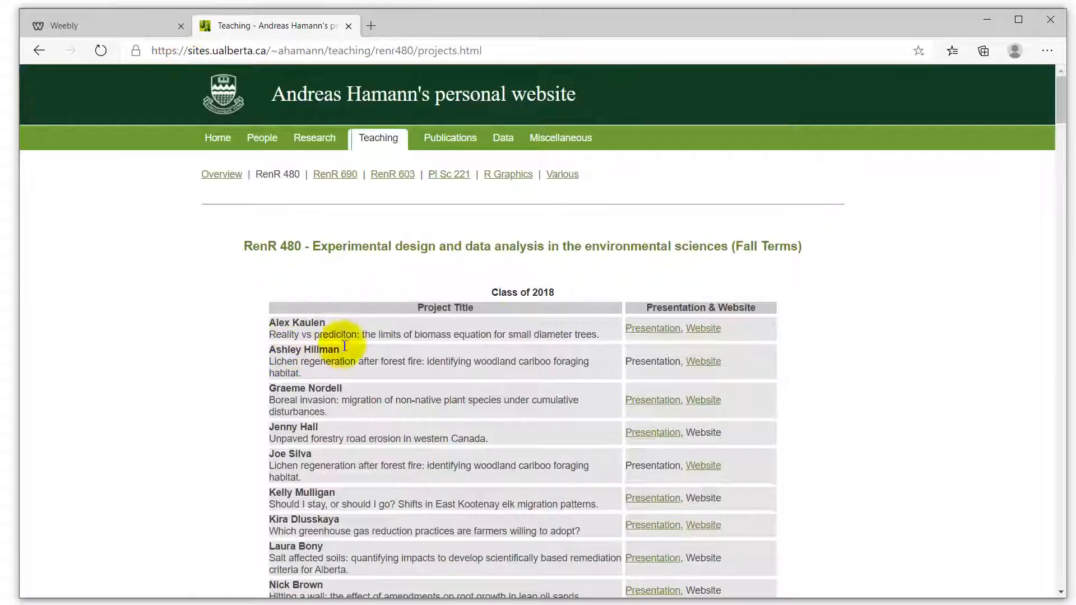
{"action": "left_click", "coordinate": [703, 329]}
{"action": "scroll", "coordinate": [462, 295], "scroll_direction": "down", "scroll_amount": 4}
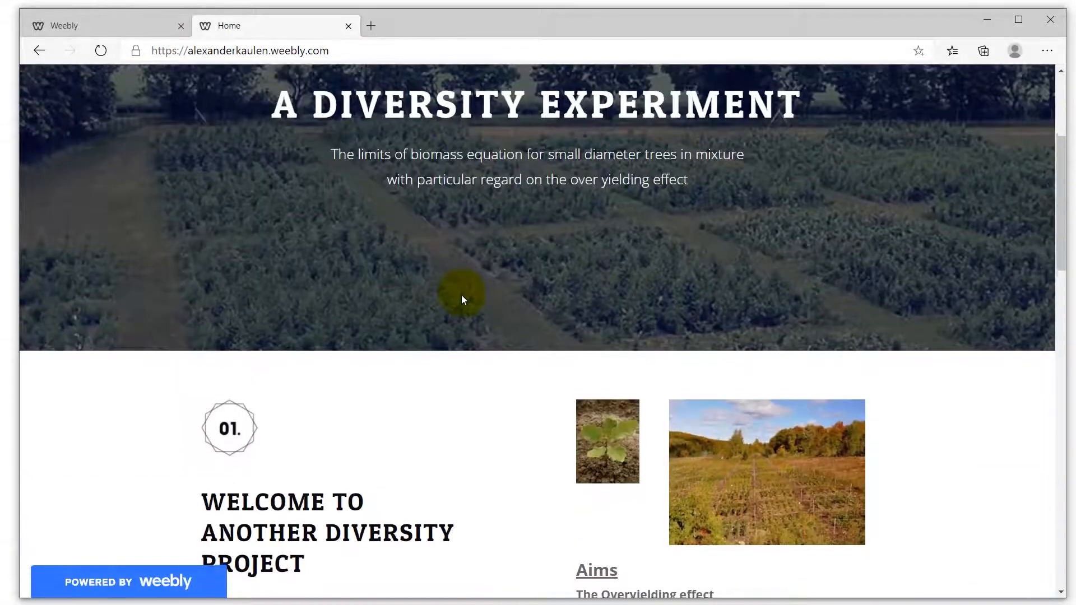
{"action": "scroll", "coordinate": [462, 295], "scroll_direction": "down", "scroll_amount": 10}
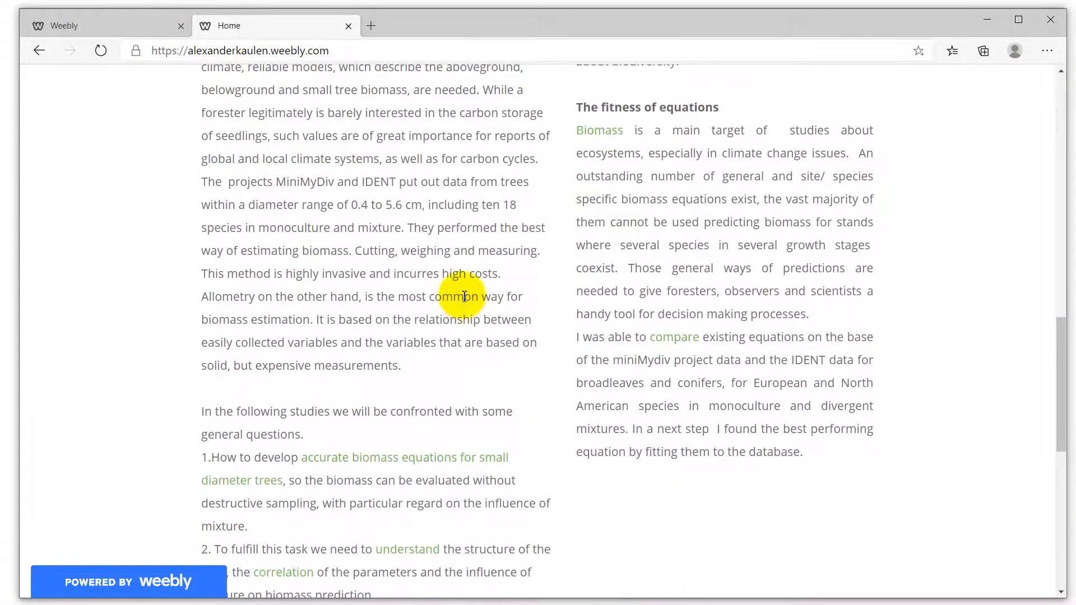
{"action": "scroll", "coordinate": [464, 296], "scroll_direction": "up", "scroll_amount": 15}
{"action": "left_click", "coordinate": [461, 169]}
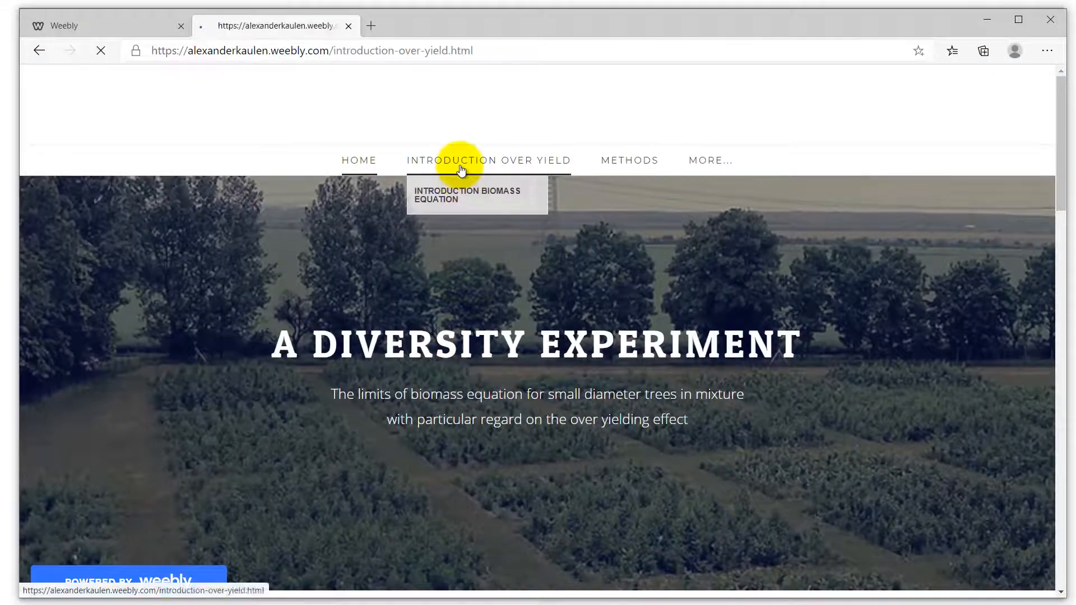
{"action": "scroll", "coordinate": [430, 394], "scroll_direction": "down", "scroll_amount": 15}
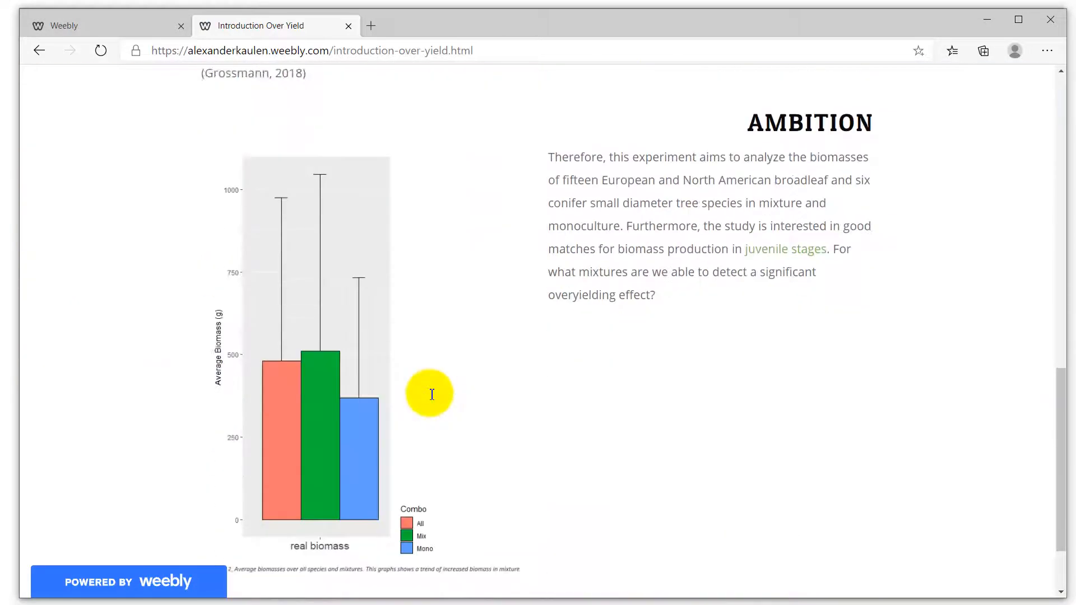
{"action": "scroll", "coordinate": [431, 394], "scroll_direction": "down", "scroll_amount": 2}
{"action": "scroll", "coordinate": [429, 392], "scroll_direction": "up", "scroll_amount": 15}
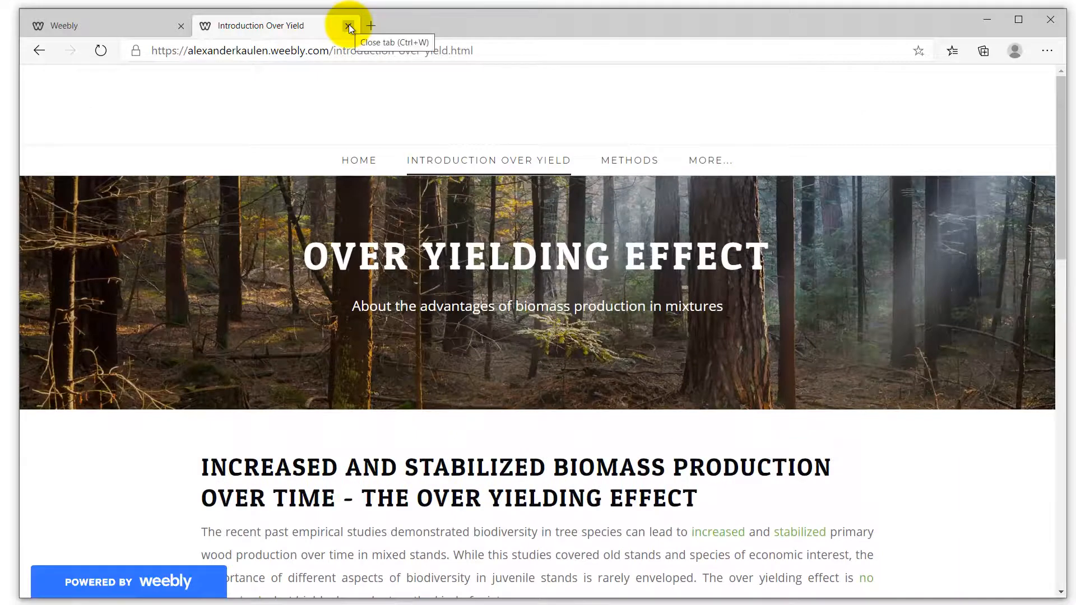
{"action": "left_click", "coordinate": [349, 27]}
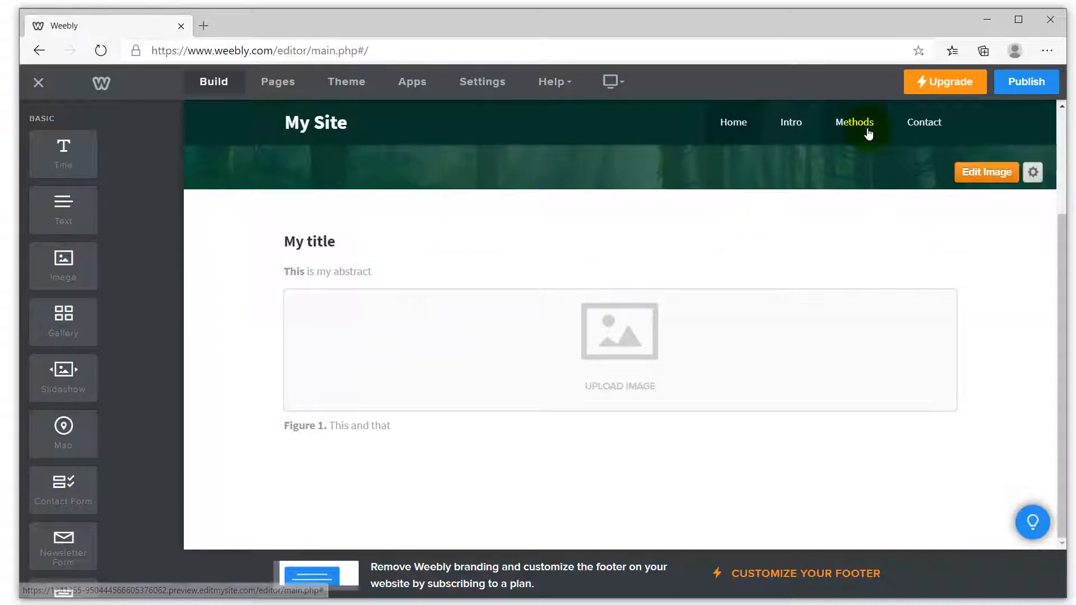
Step: Publish the site after searching rr480project and choosing the free rr480project.weebly.com subdomain
{"action": "left_click", "coordinate": [1027, 82]}
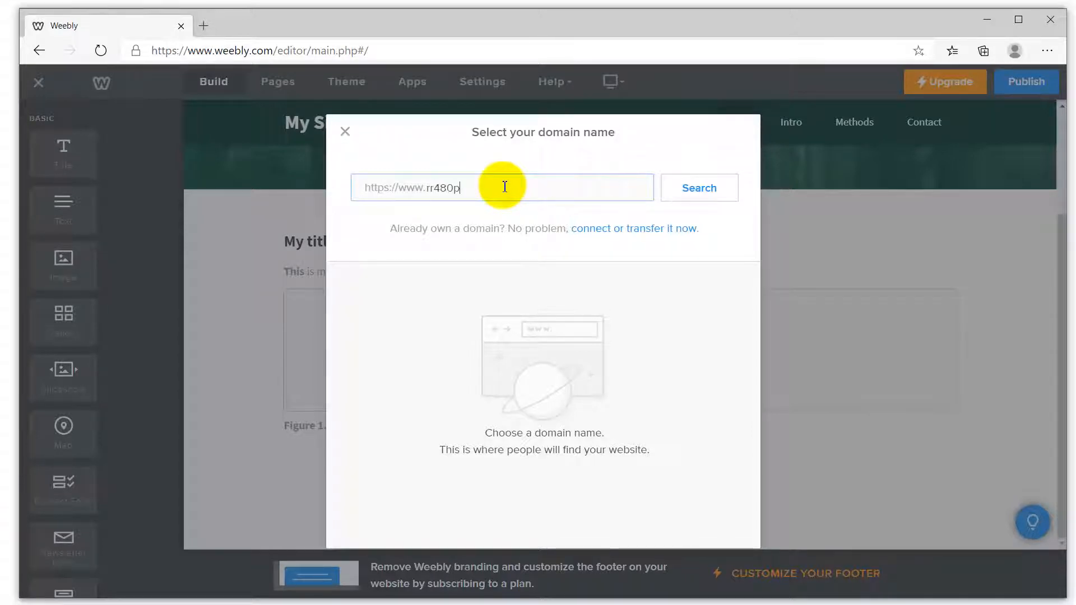
{"action": "type", "text": "ject"}
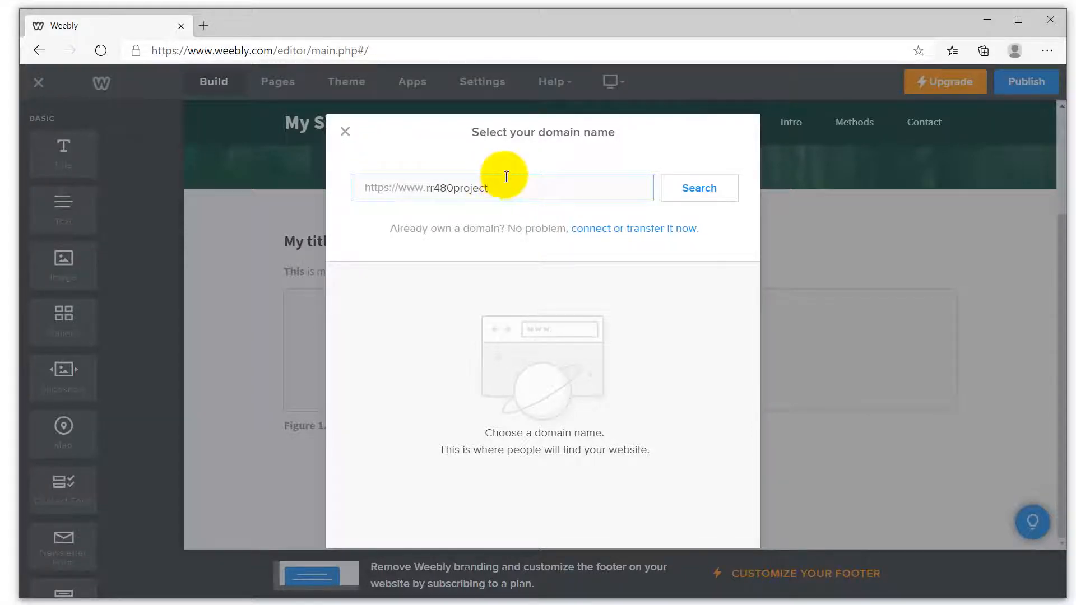
{"action": "left_click", "coordinate": [714, 191]}
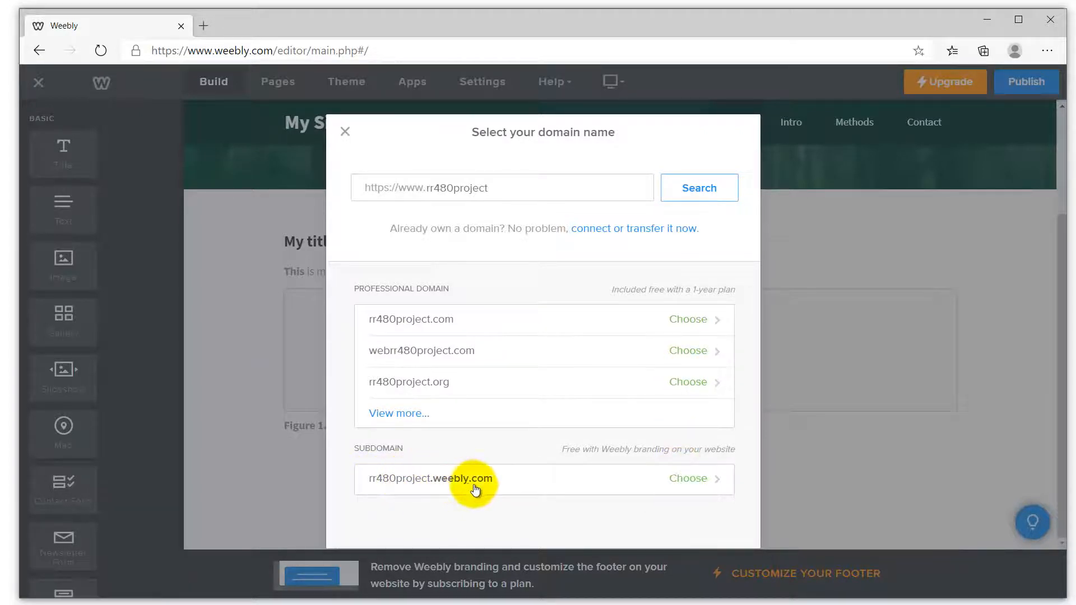
{"action": "left_click", "coordinate": [698, 486]}
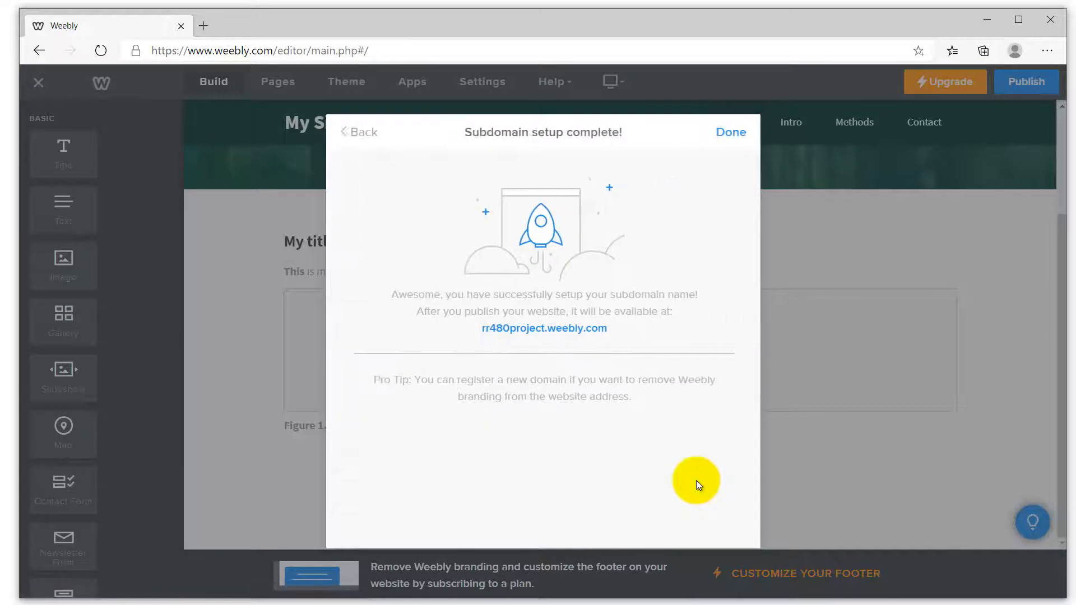
{"action": "left_click", "coordinate": [735, 131]}
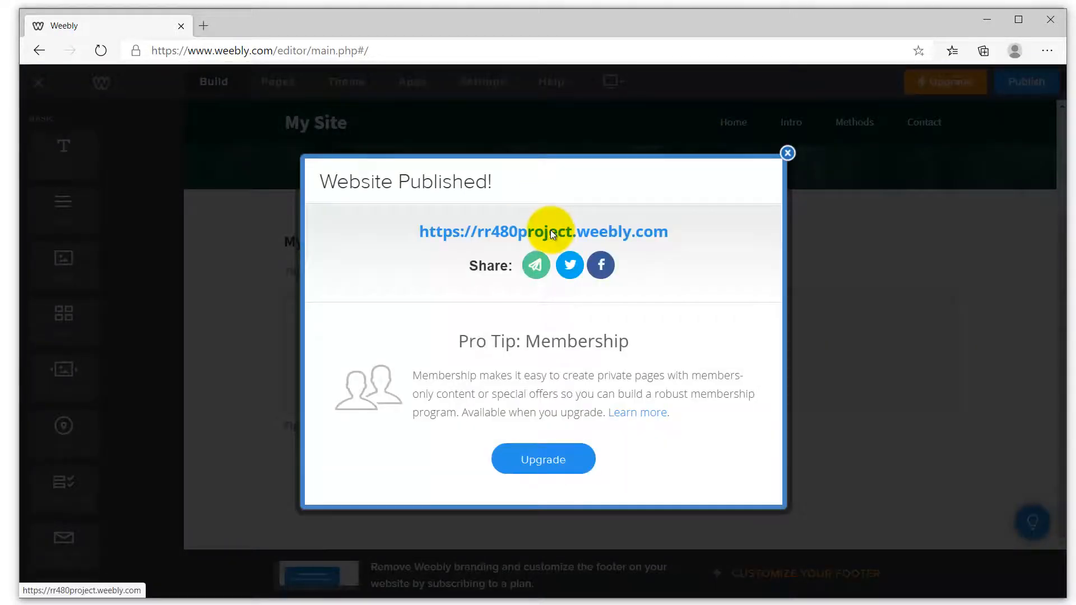
Step: Open the published rr480project.weebly.com site in a new tab
{"action": "right_click", "coordinate": [552, 231]}
{"action": "left_click", "coordinate": [590, 246]}
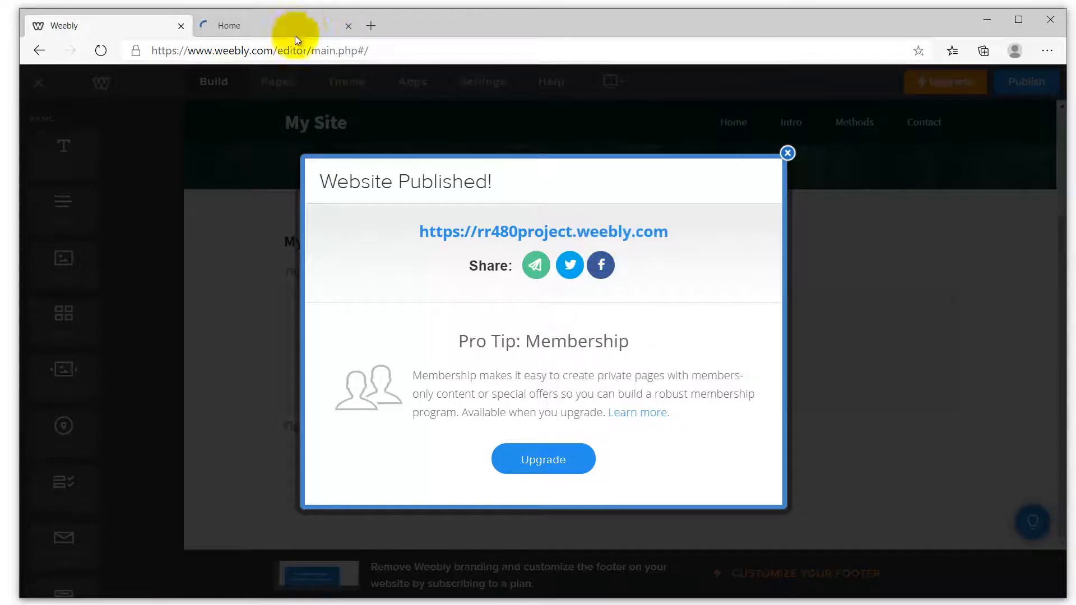
{"action": "left_click", "coordinate": [294, 25]}
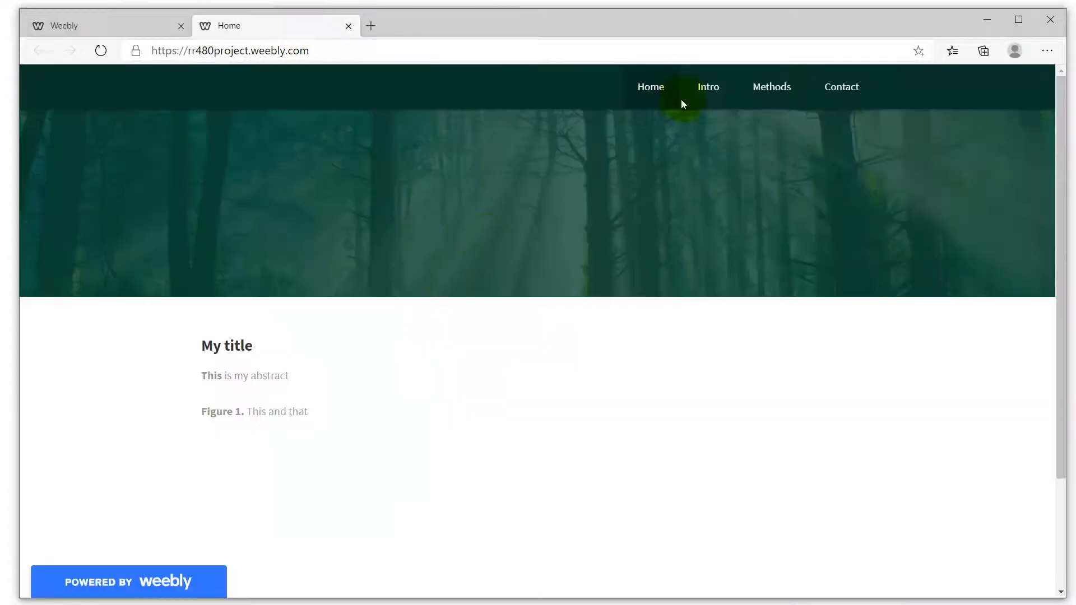
Step: Check the live Intro, Methods and Home pages, then close the live-site tab
{"action": "left_click", "coordinate": [716, 91]}
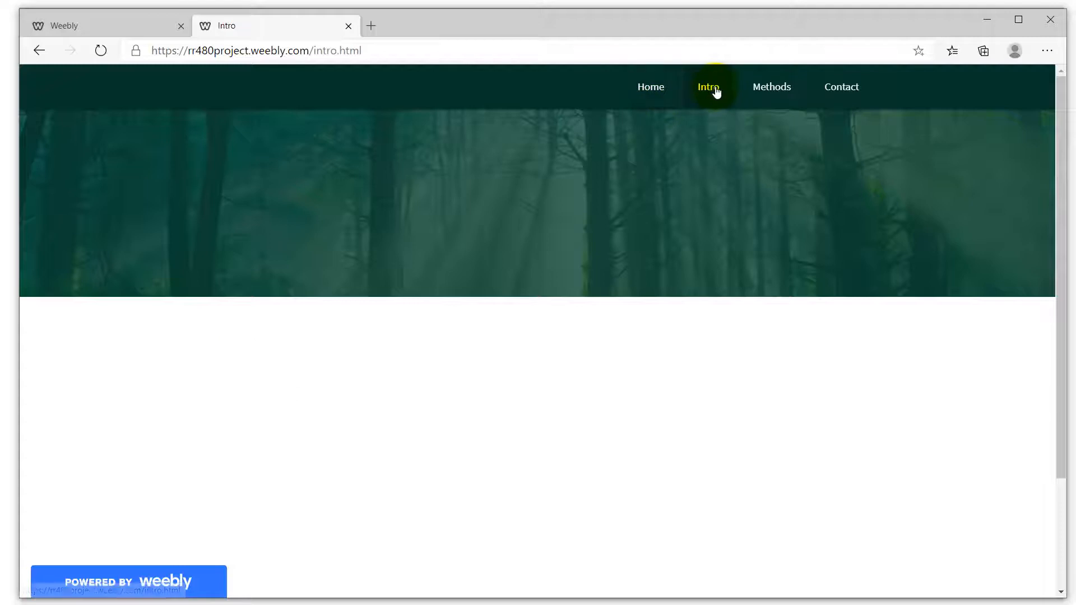
{"action": "left_click", "coordinate": [775, 93]}
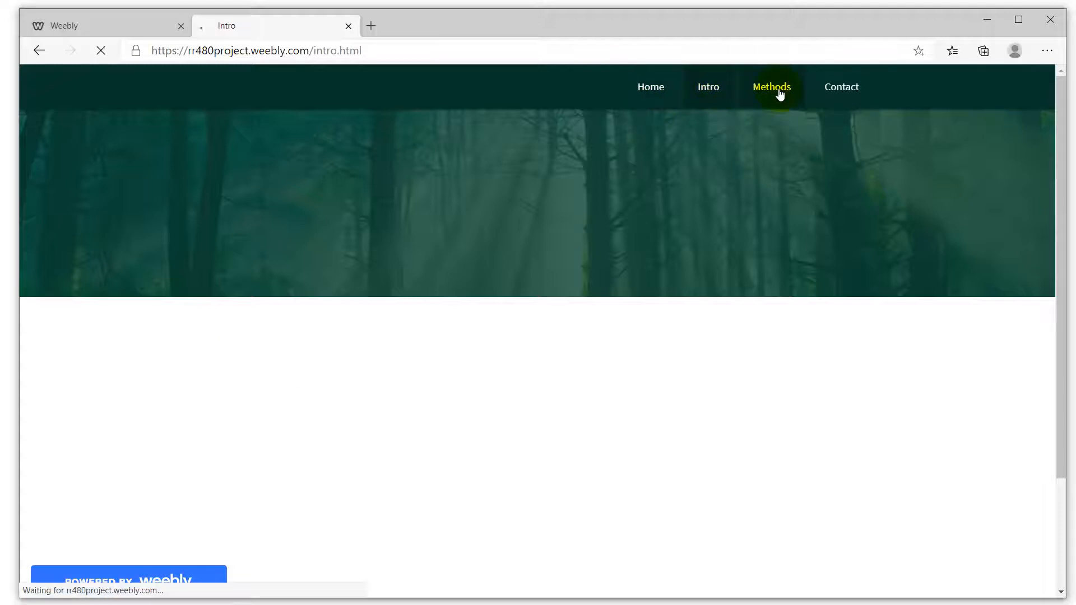
{"action": "left_click", "coordinate": [653, 88]}
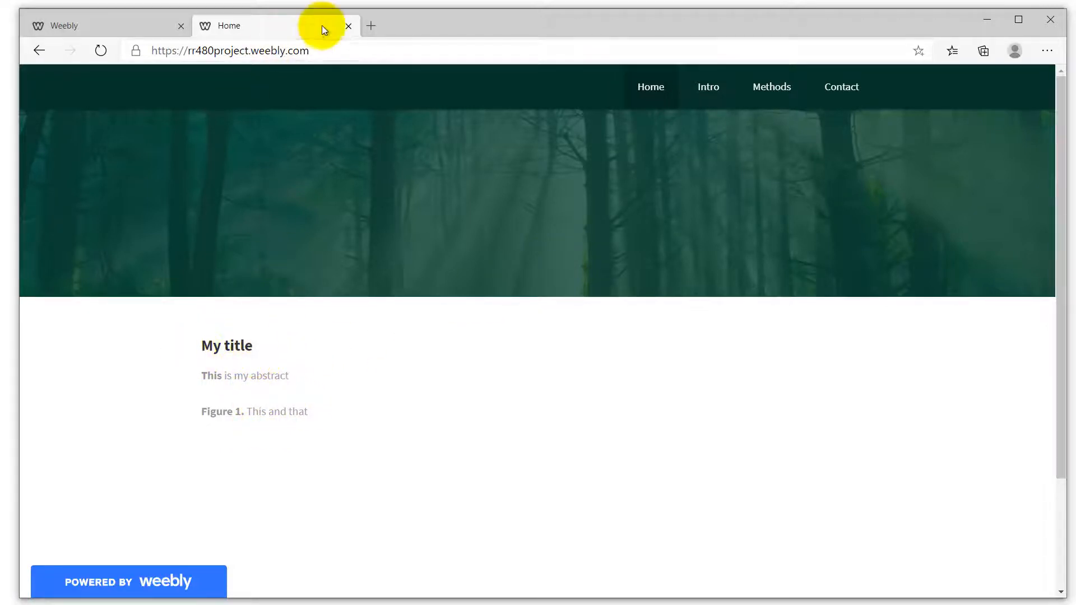
{"action": "left_click", "coordinate": [349, 26]}
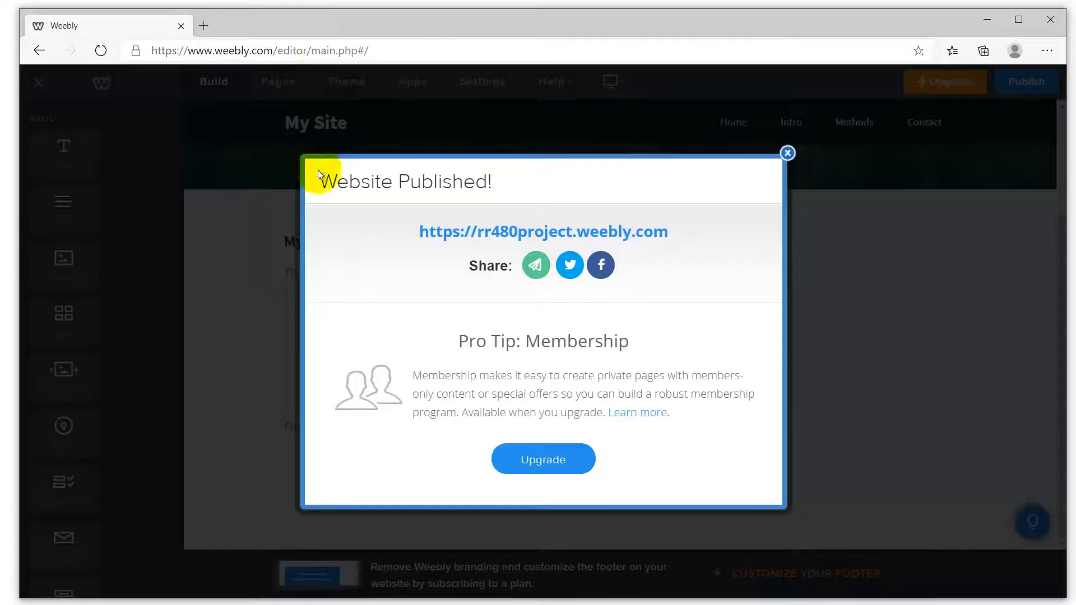
Step: Change the header banner headline to 'My project'
{"action": "left_click", "coordinate": [787, 153]}
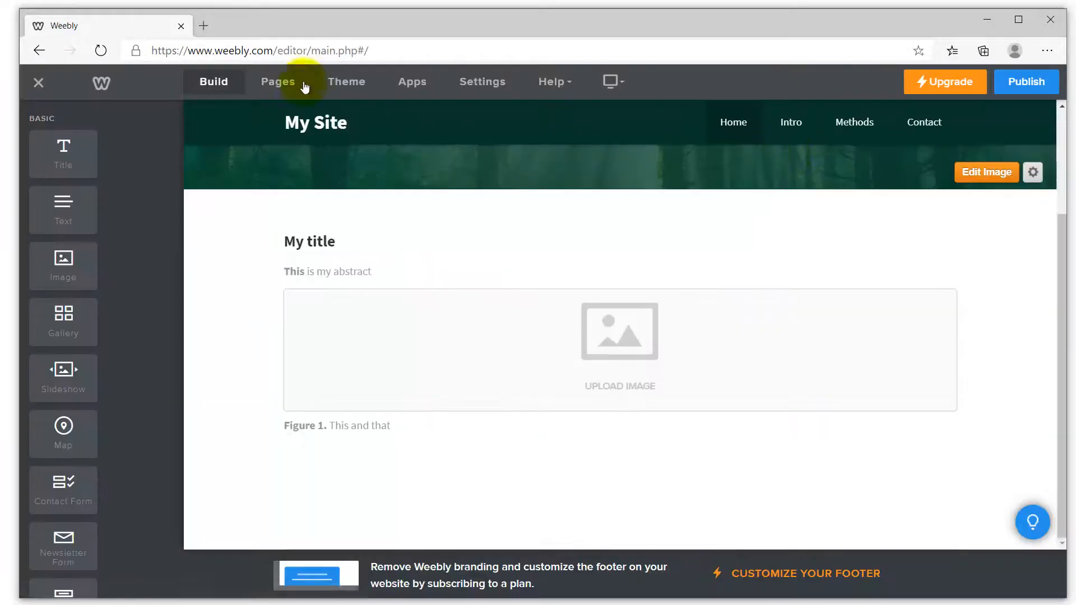
{"action": "left_click", "coordinate": [485, 210]}
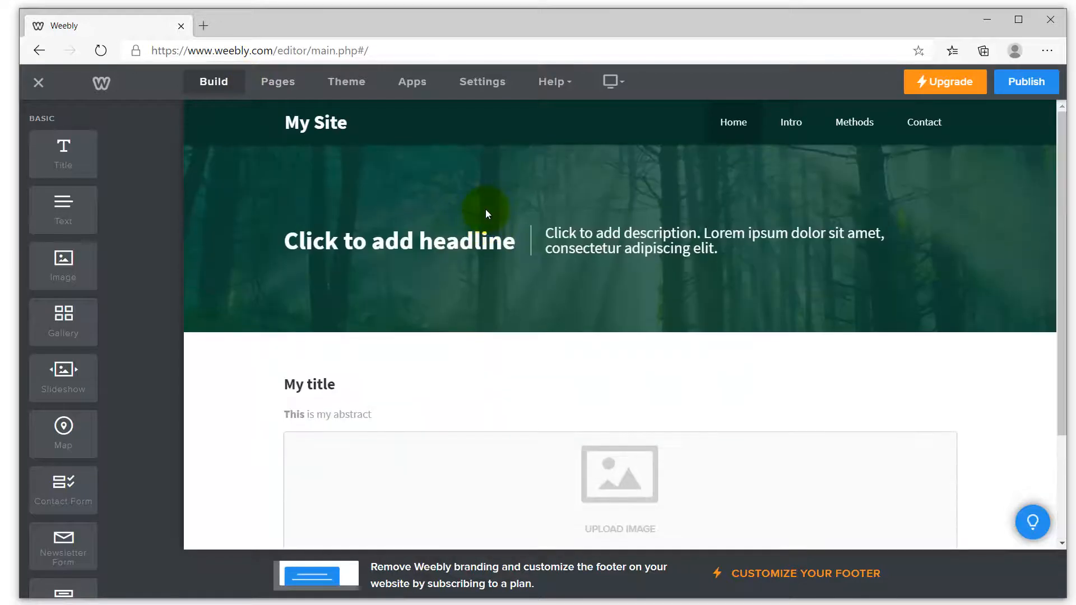
{"action": "left_click", "coordinate": [331, 242]}
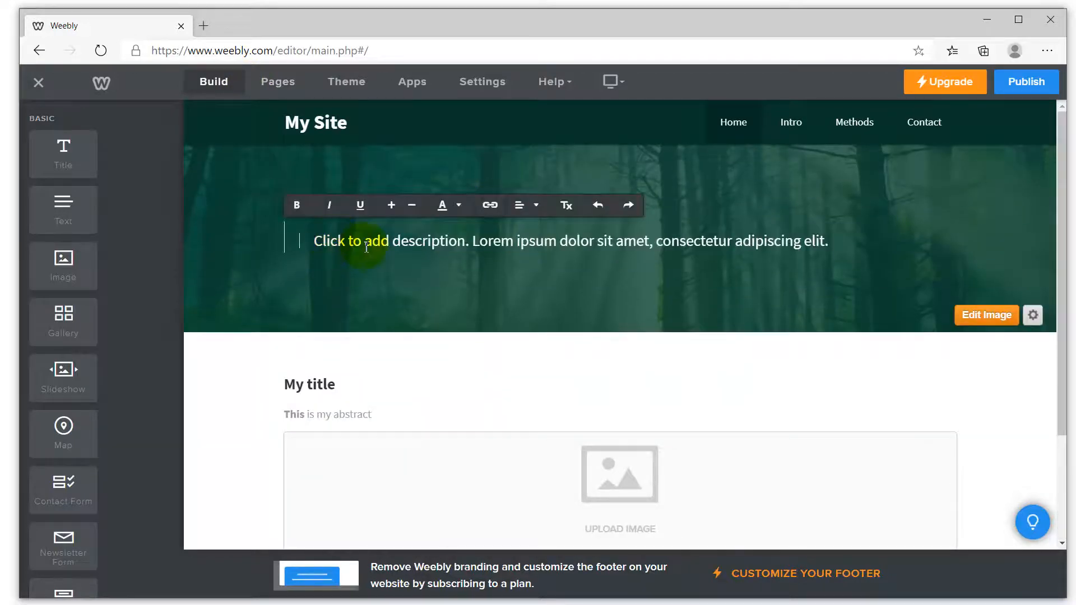
{"action": "type", "text": "My"}
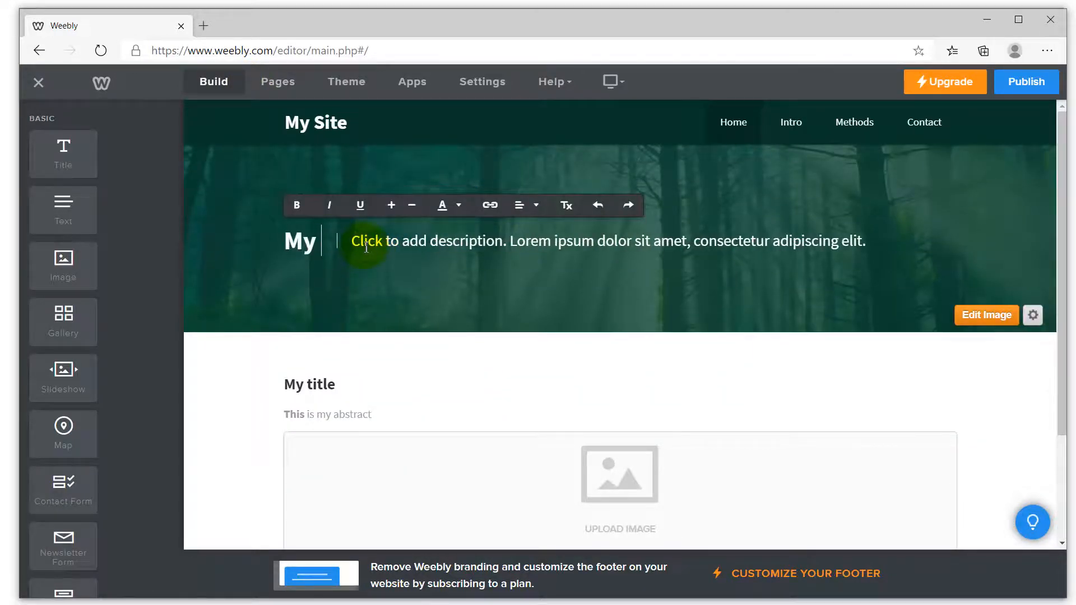
{"action": "type", "text": " project"}
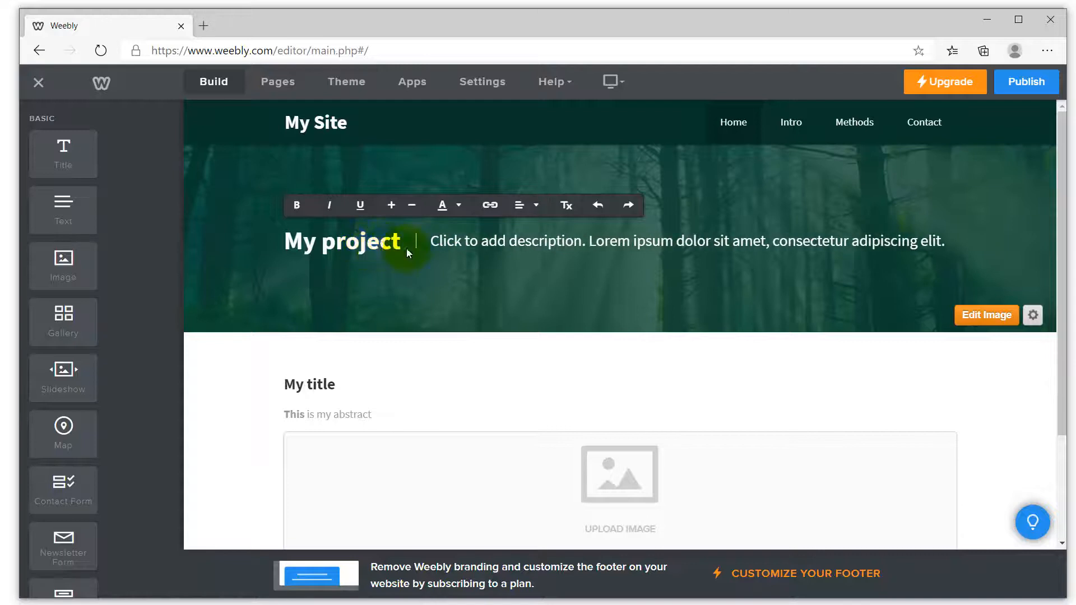
Step: Replace the description placeholder with 'something' and publish the site
{"action": "left_click", "coordinate": [483, 245]}
{"action": "type", "text": "something"}
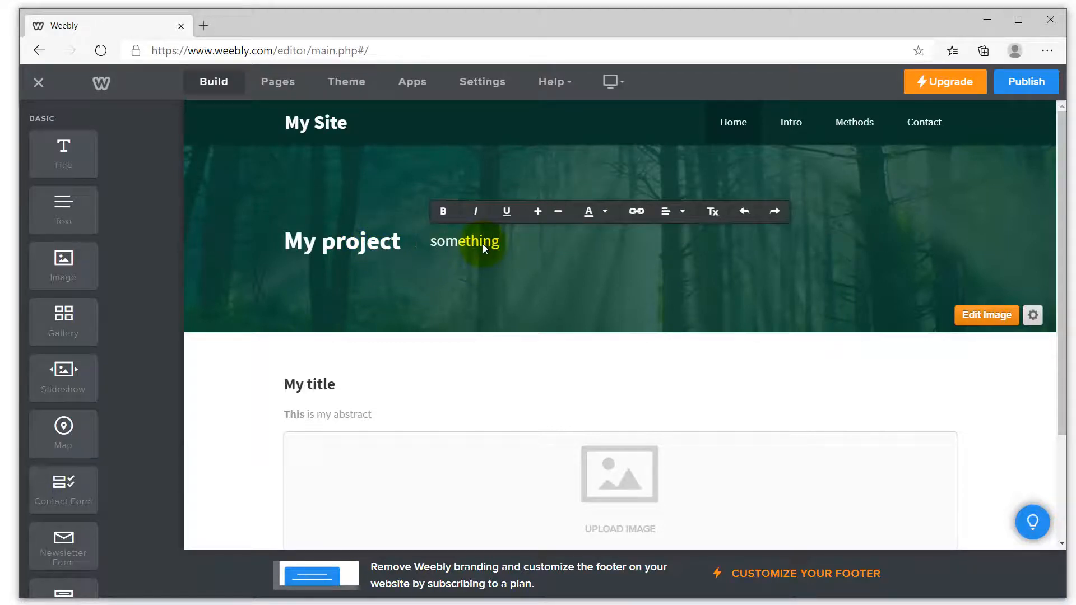
{"action": "left_click", "coordinate": [1035, 81]}
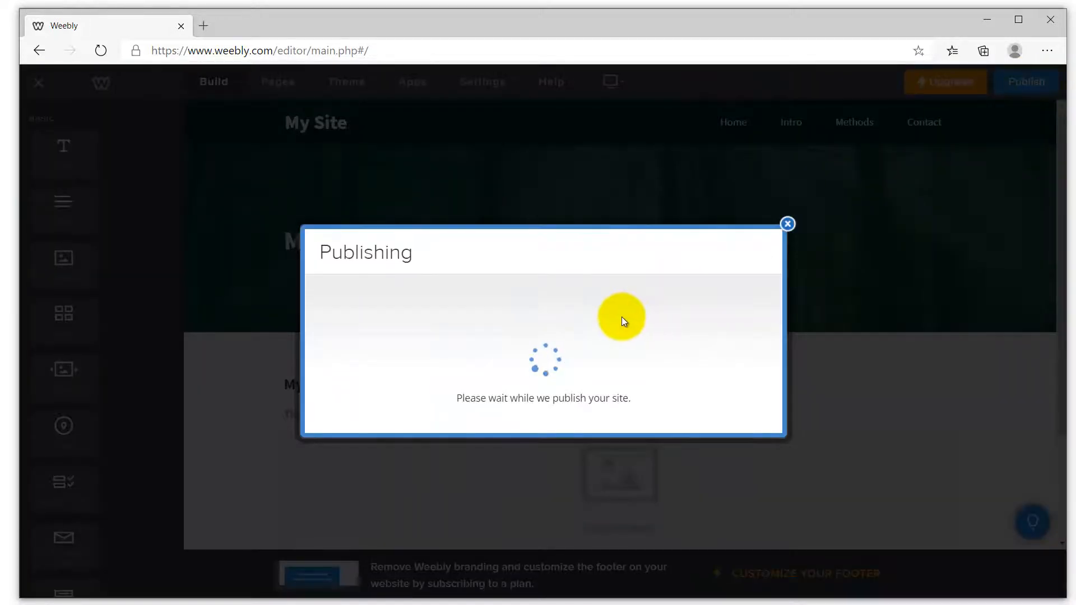
Step: View the republished live site's home and Intro pages in a new tab
{"action": "right_click", "coordinate": [549, 223]}
{"action": "left_click", "coordinate": [581, 237]}
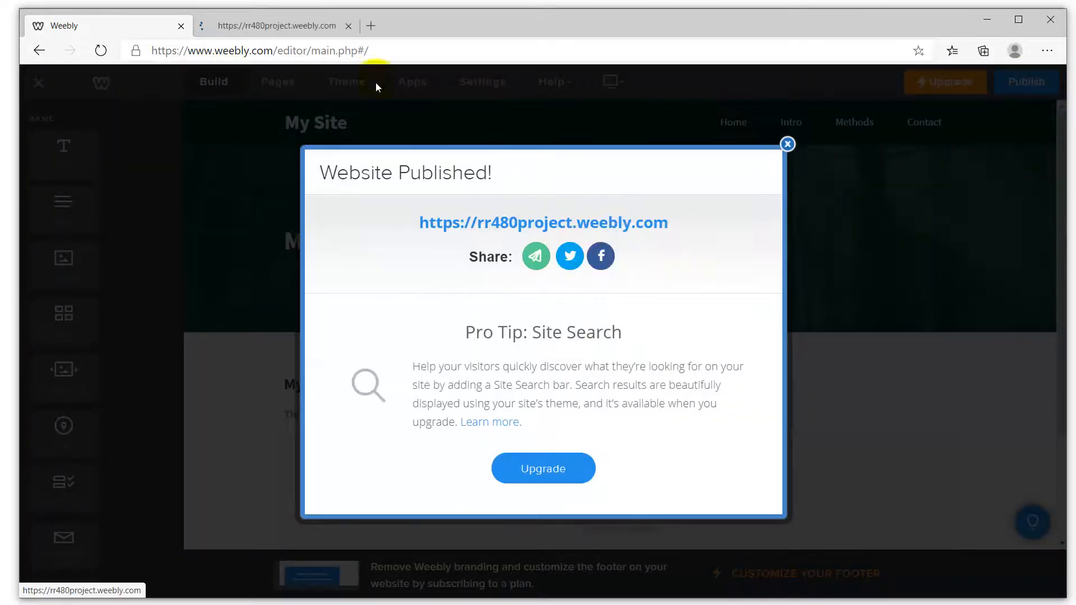
{"action": "left_click", "coordinate": [281, 26]}
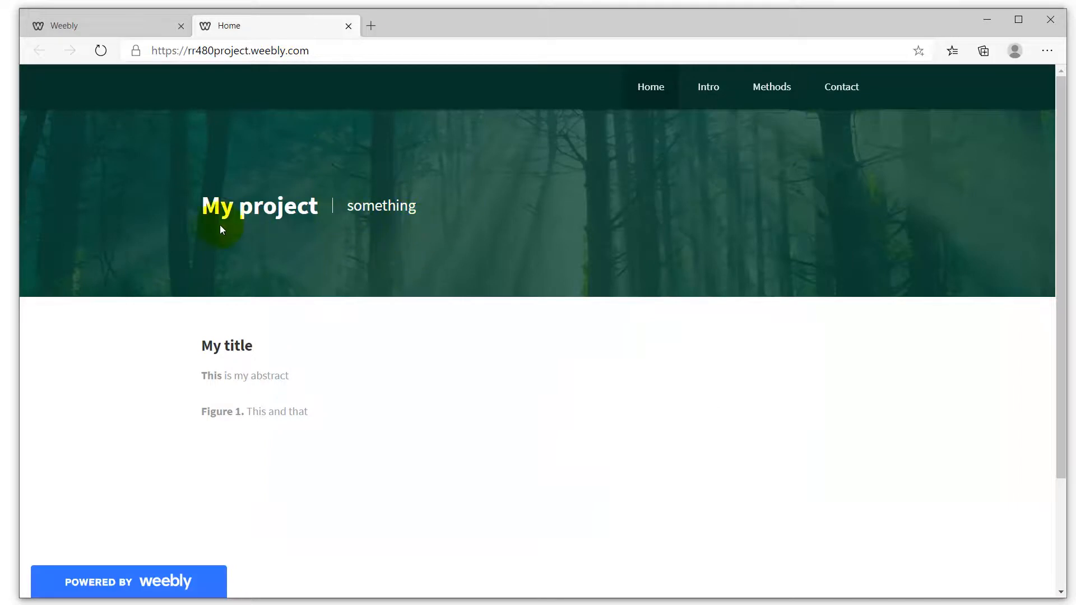
{"action": "scroll", "coordinate": [459, 315], "scroll_direction": "down", "scroll_amount": 3}
{"action": "scroll", "coordinate": [430, 325], "scroll_direction": "up", "scroll_amount": 3}
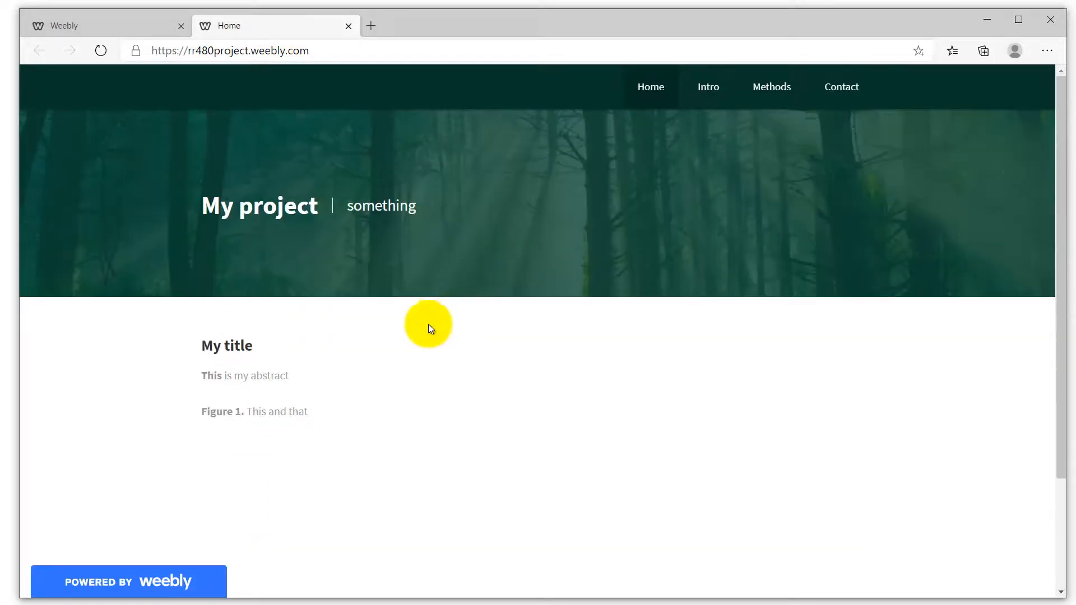
{"action": "left_click", "coordinate": [708, 90]}
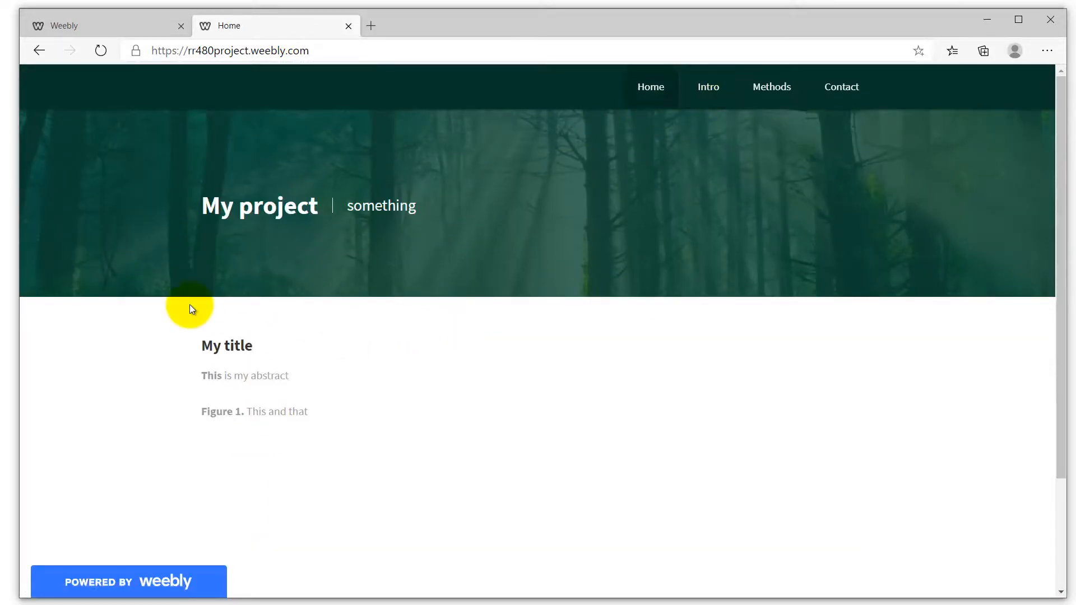
Step: Return to the Weebly editor and open the theme settings
{"action": "left_click", "coordinate": [102, 24]}
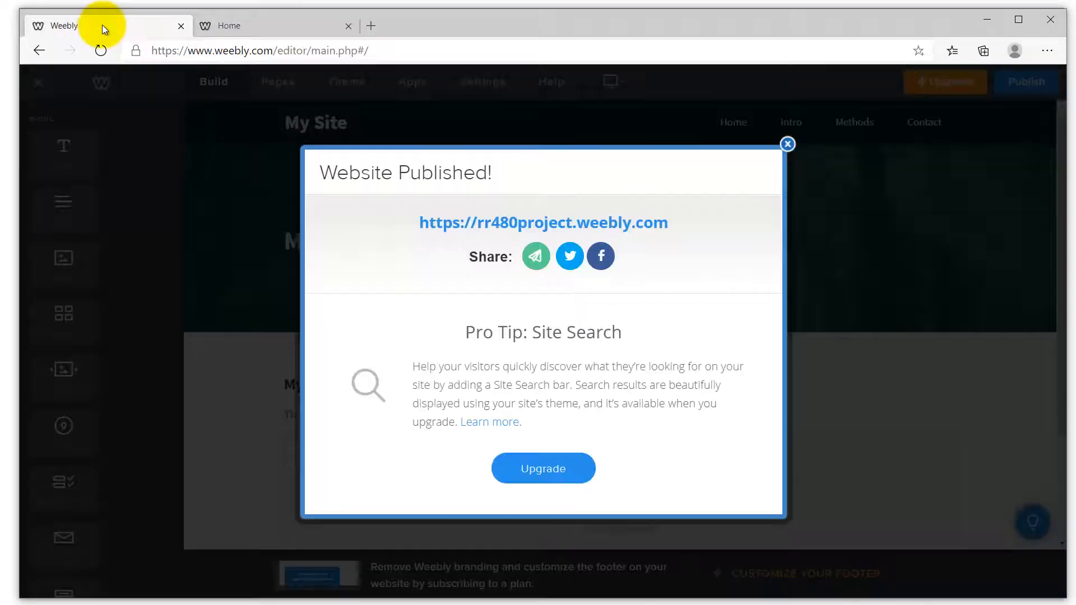
{"action": "left_click", "coordinate": [350, 75]}
{"action": "left_click", "coordinate": [347, 82]}
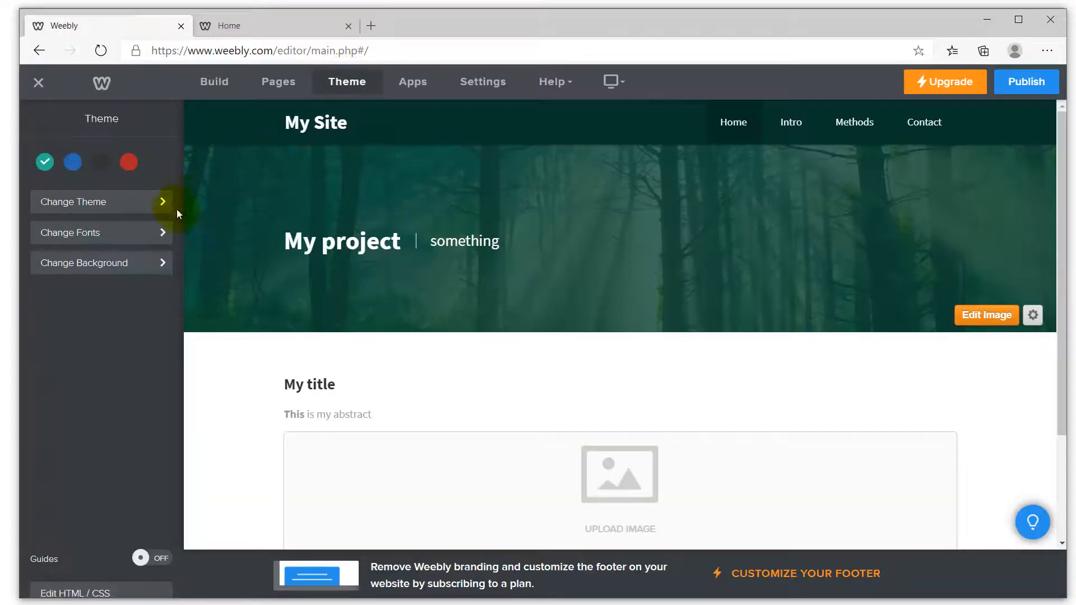
Step: Browse the theme gallery's Blog and Other categories
{"action": "left_click", "coordinate": [79, 203]}
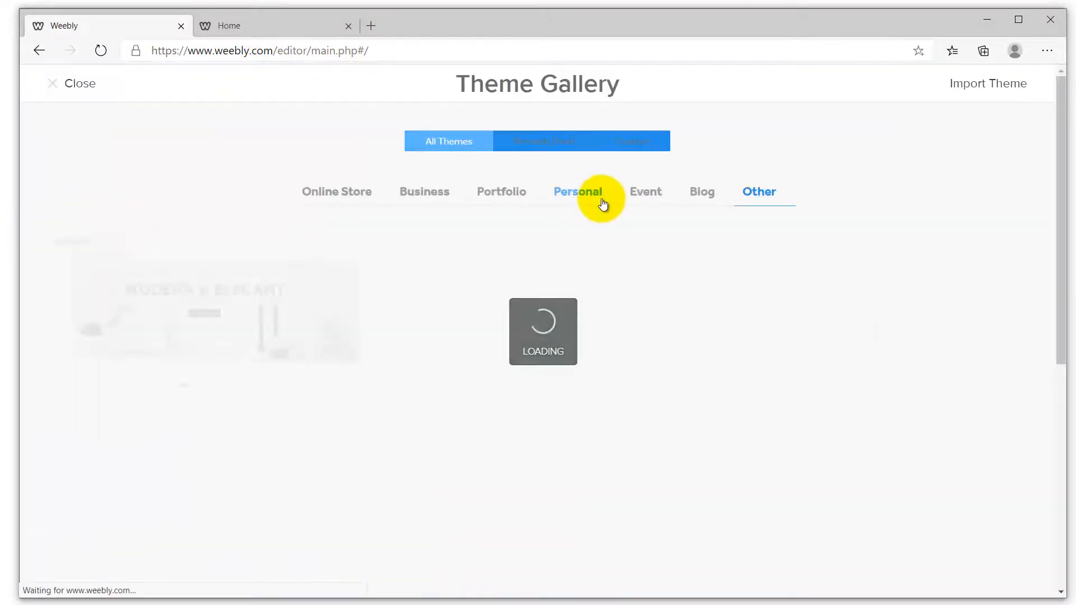
{"action": "scroll", "coordinate": [760, 202], "scroll_direction": "down", "scroll_amount": 6}
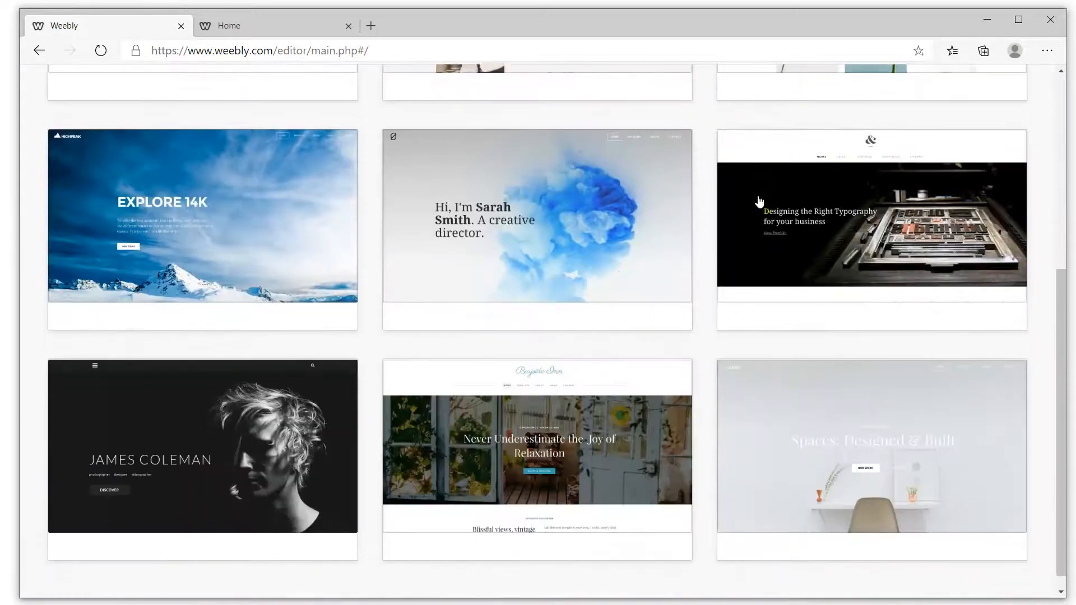
{"action": "scroll", "coordinate": [720, 269], "scroll_direction": "up", "scroll_amount": 6}
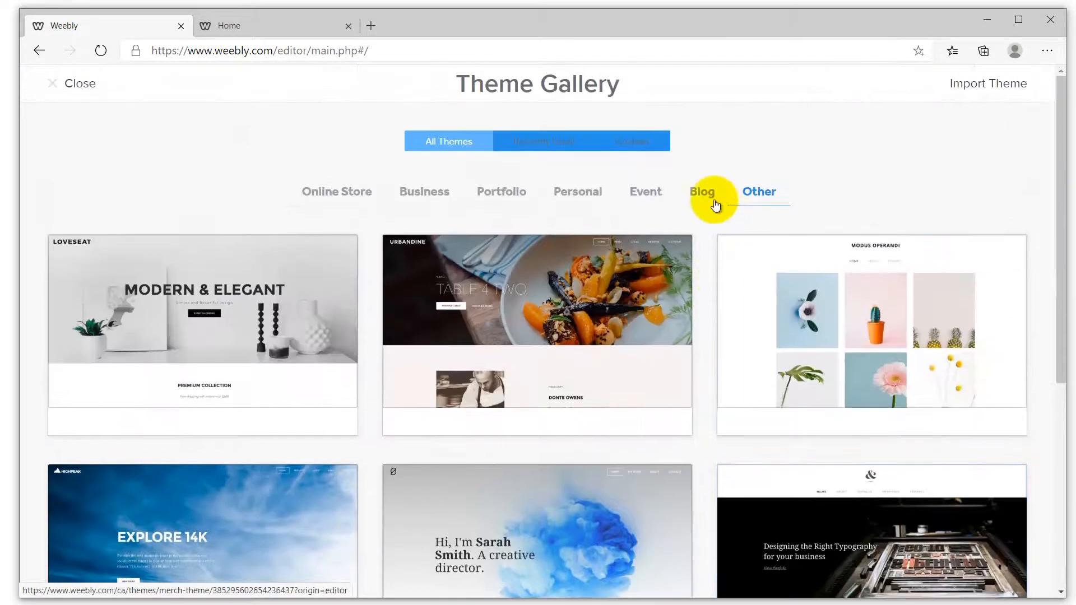
{"action": "left_click", "coordinate": [725, 197]}
{"action": "left_click", "coordinate": [763, 192]}
{"action": "scroll", "coordinate": [722, 232], "scroll_direction": "down", "scroll_amount": 7}
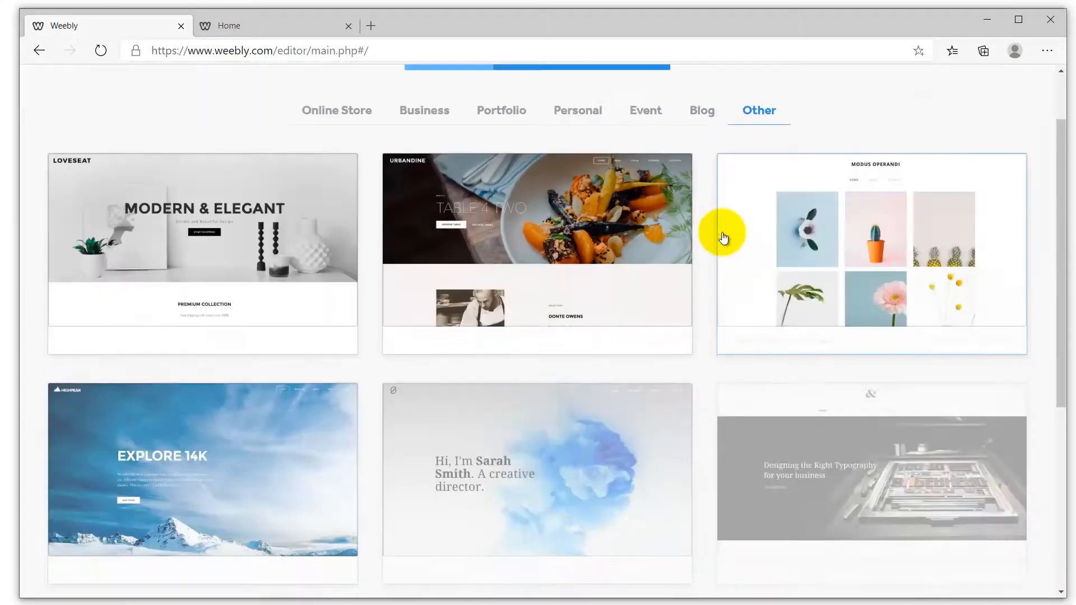
Step: Preview the older MoMin theme with the grey mountain banner and apply it
{"action": "left_click", "coordinate": [541, 554]}
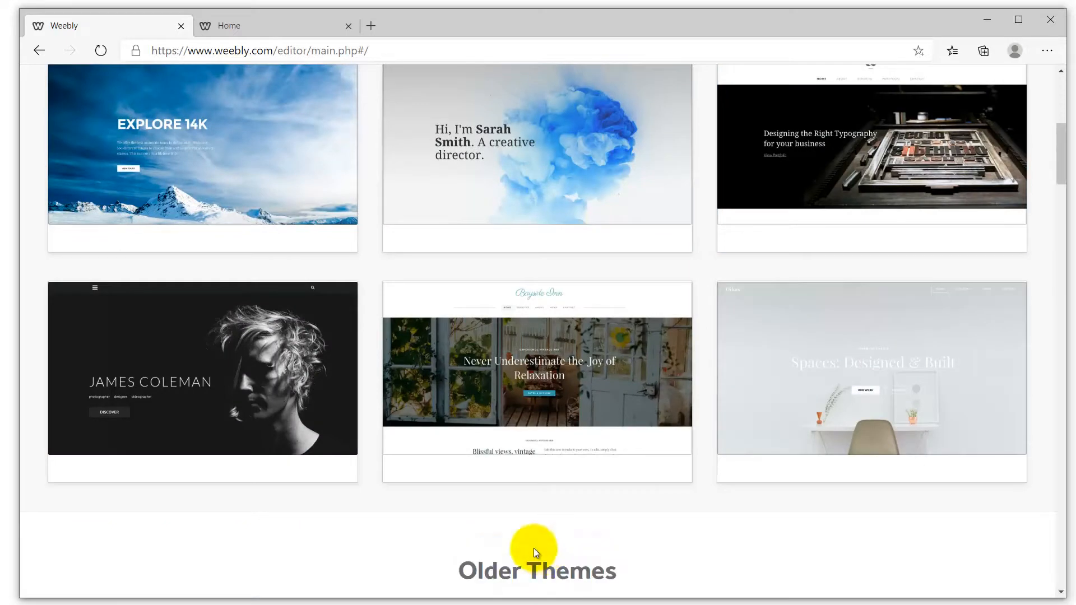
{"action": "scroll", "coordinate": [504, 533], "scroll_direction": "down", "scroll_amount": 4}
{"action": "scroll", "coordinate": [489, 510], "scroll_direction": "down", "scroll_amount": 11}
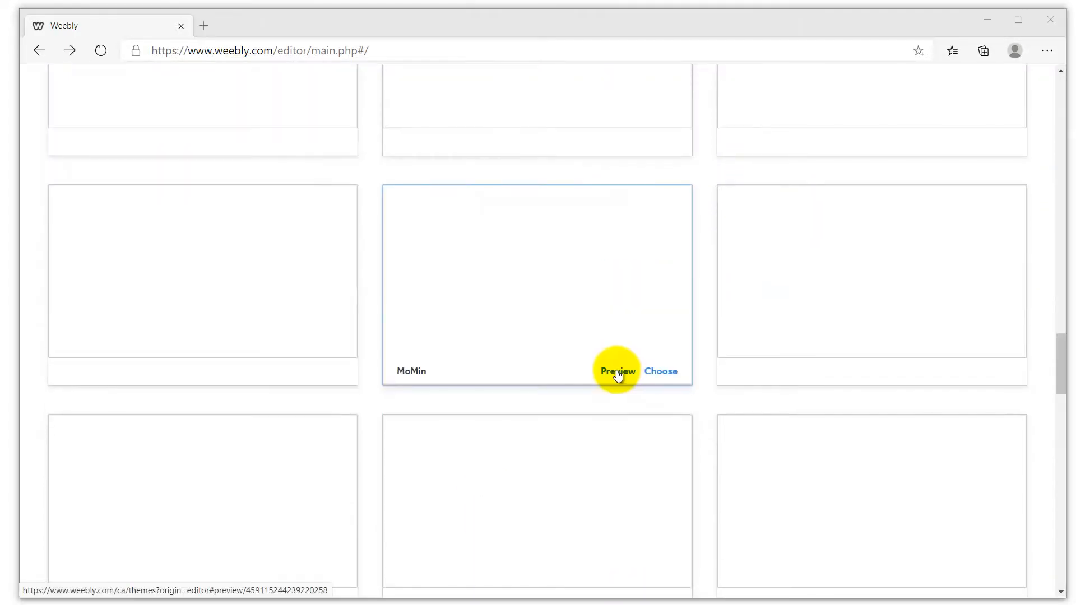
{"action": "left_click", "coordinate": [616, 371]}
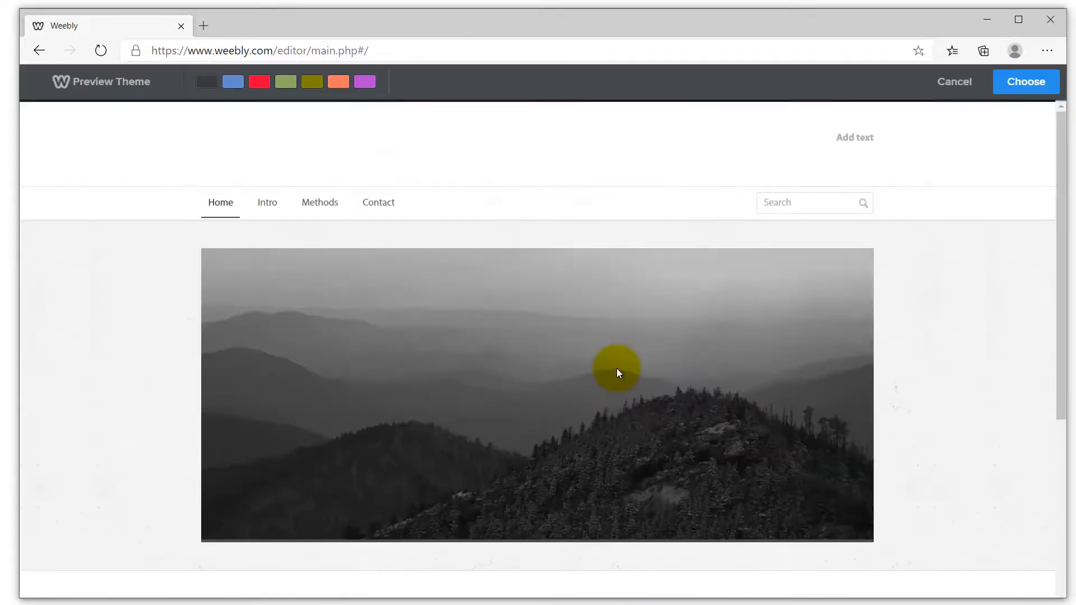
{"action": "scroll", "coordinate": [331, 261], "scroll_direction": "down", "scroll_amount": 5}
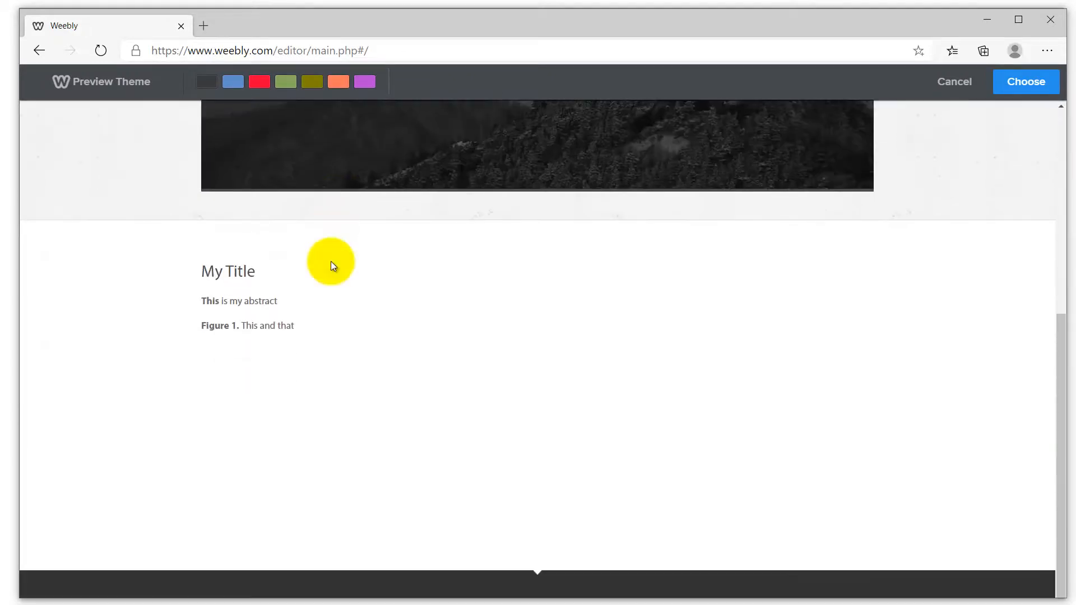
{"action": "scroll", "coordinate": [331, 261], "scroll_direction": "up", "scroll_amount": 5}
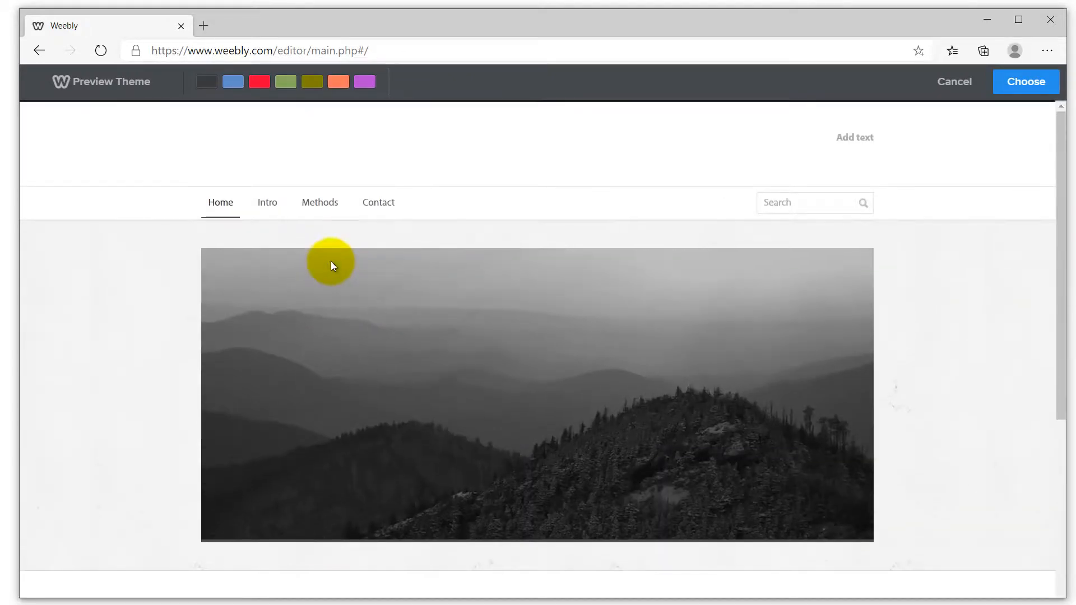
{"action": "left_click", "coordinate": [1029, 86]}
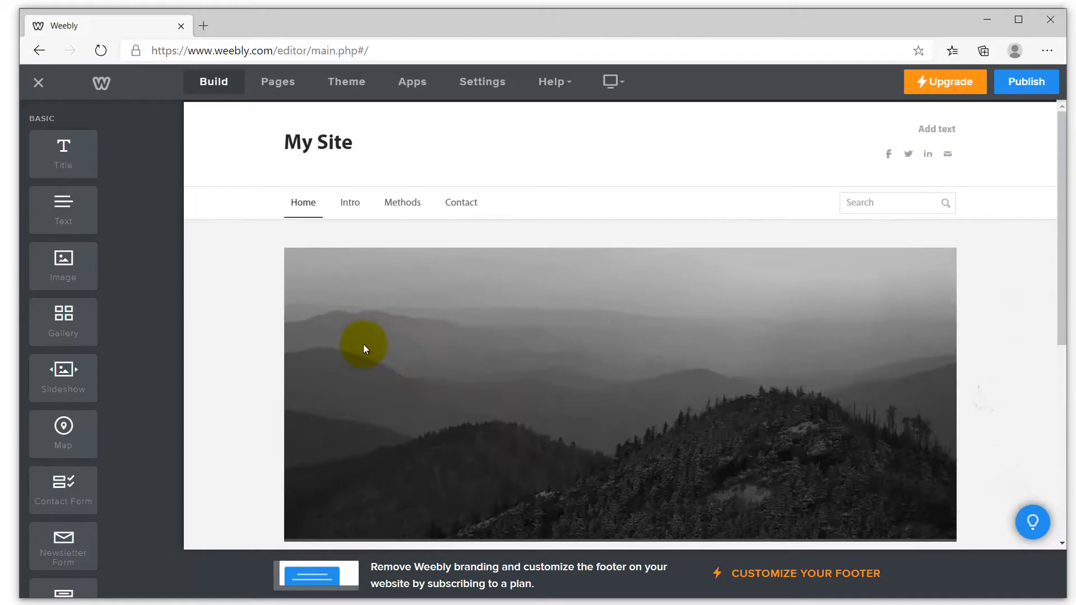
Step: Republish the MoMin-themed site and view its live home page in a new tab
{"action": "left_click", "coordinate": [1031, 85]}
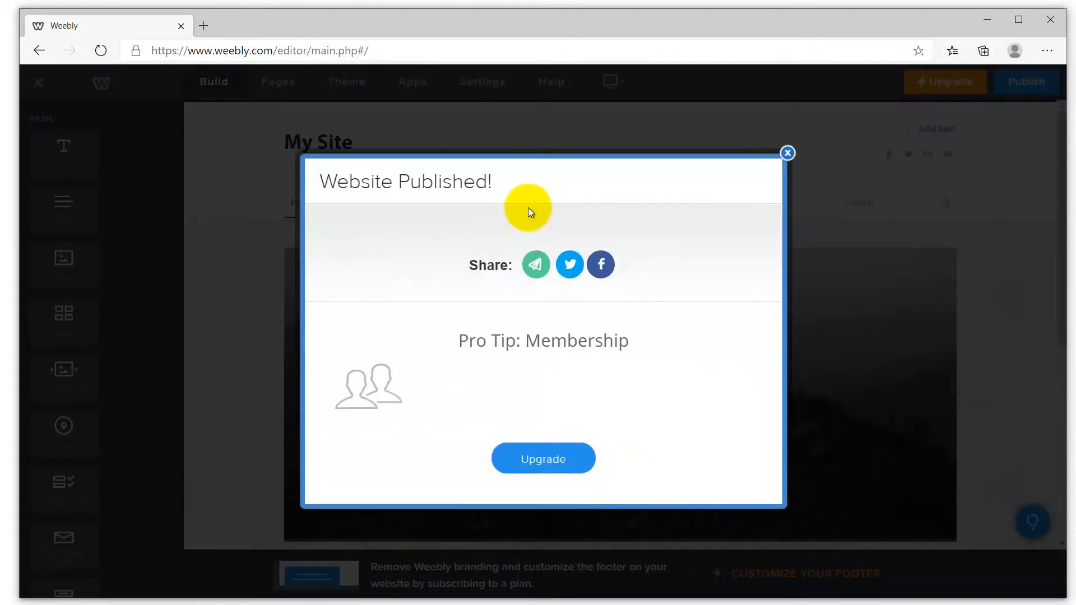
{"action": "right_click", "coordinate": [514, 244]}
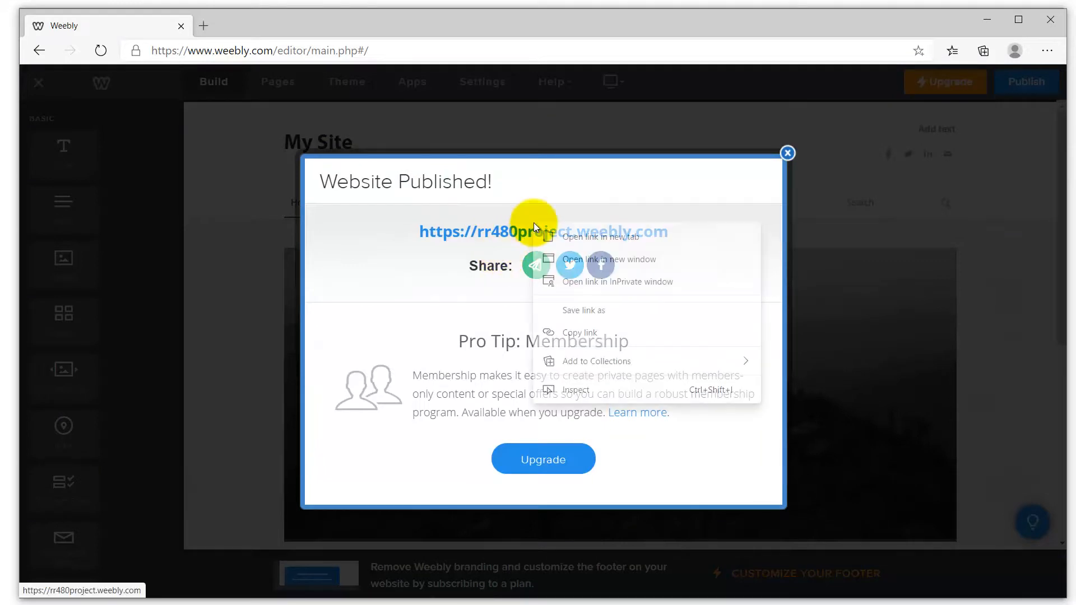
{"action": "left_click", "coordinate": [578, 233]}
{"action": "left_click", "coordinate": [262, 25]}
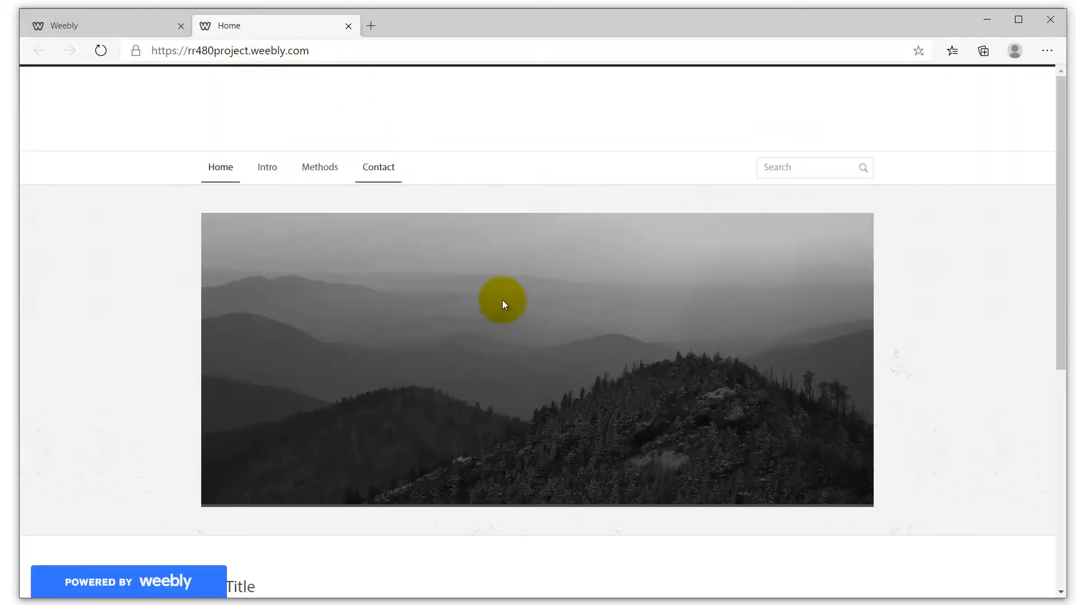
{"action": "scroll", "coordinate": [469, 299], "scroll_direction": "down", "scroll_amount": 5}
{"action": "scroll", "coordinate": [467, 298], "scroll_direction": "up", "scroll_amount": 5}
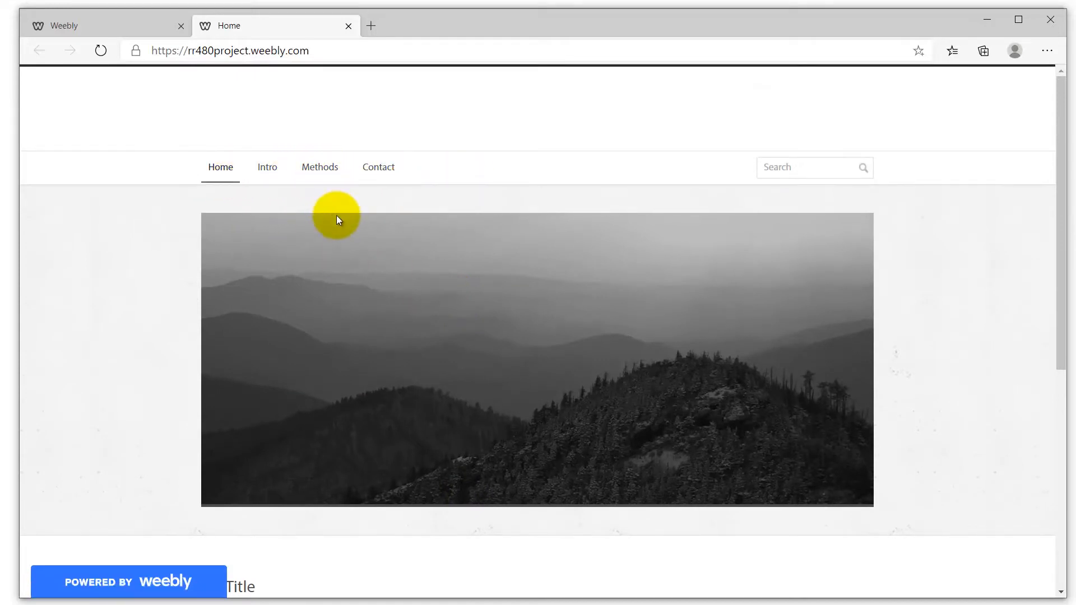
{"action": "scroll", "coordinate": [336, 216], "scroll_direction": "down", "scroll_amount": 4}
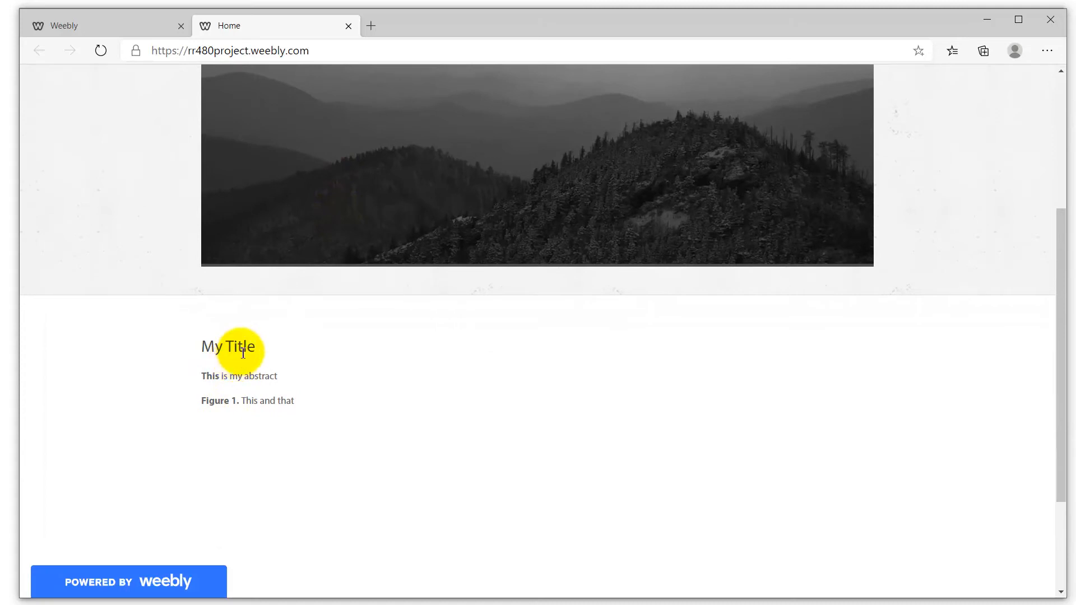